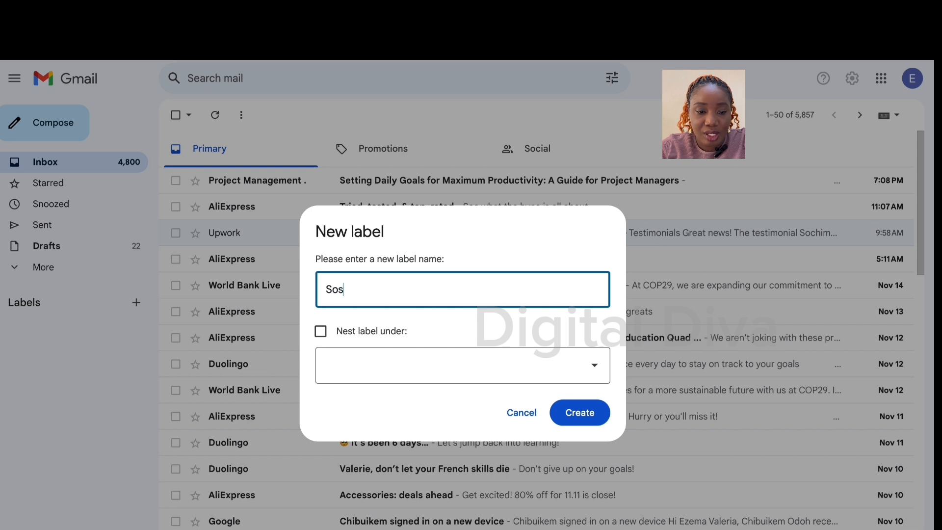
# - Name the new top-level label Social Network and create it
pyautogui.press('BackSpace')
pyautogui.write('cial')
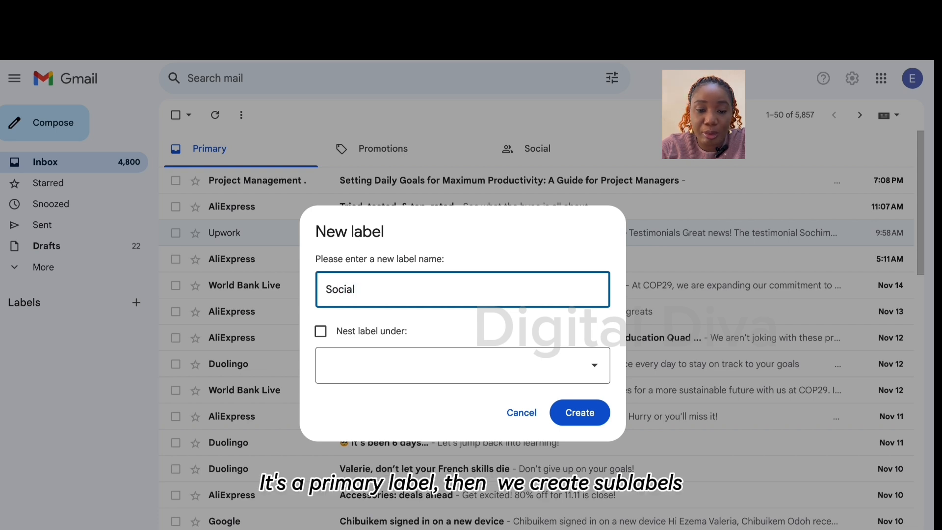
pyautogui.write(' Network')
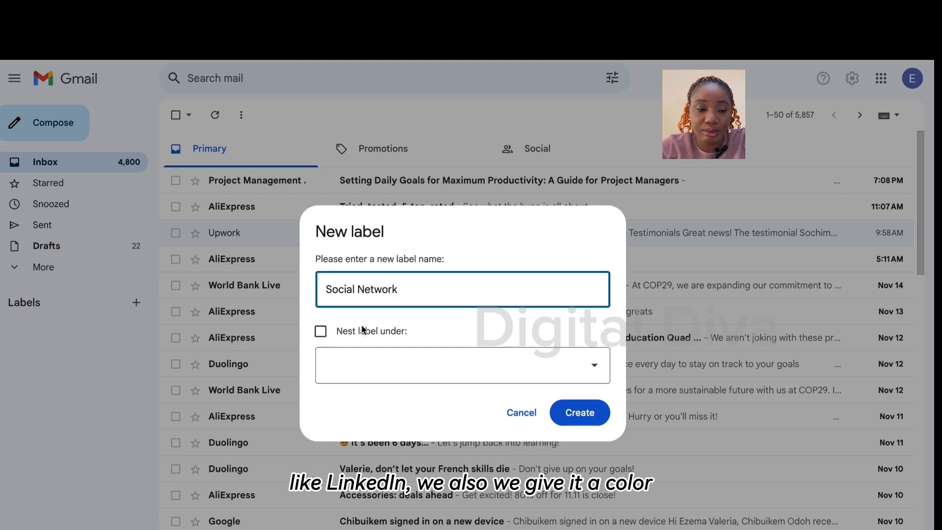
pyautogui.click(569, 413)
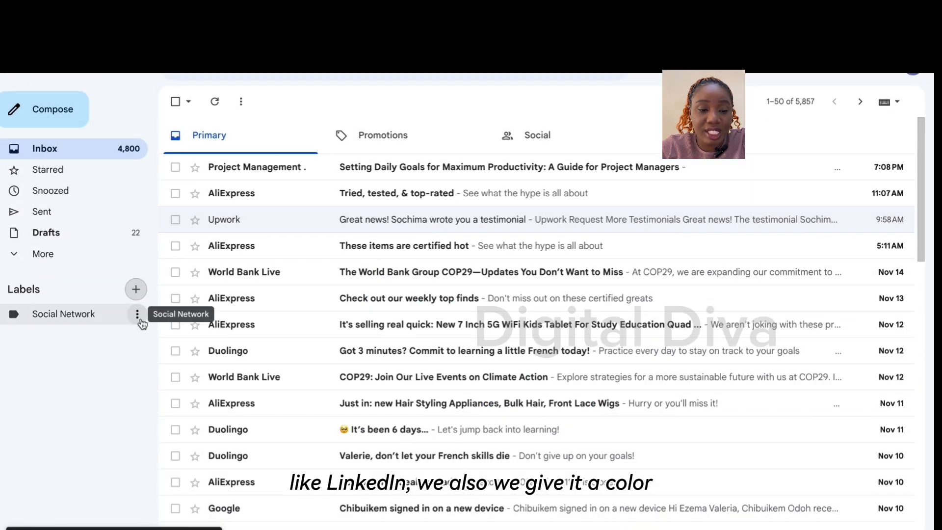
# - Add a LinkedIn sublabel under Social Network and give it a custom dark red background color
pyautogui.click(137, 314)
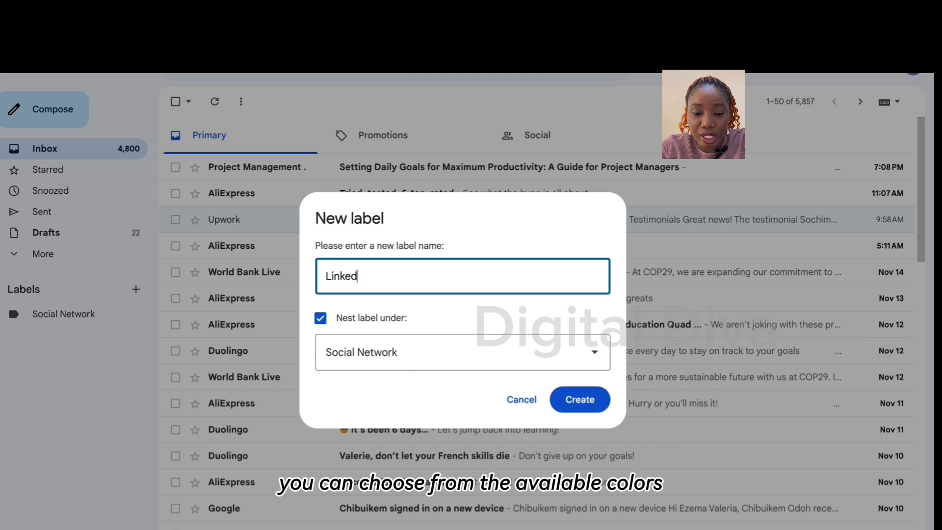
pyautogui.click(583, 402)
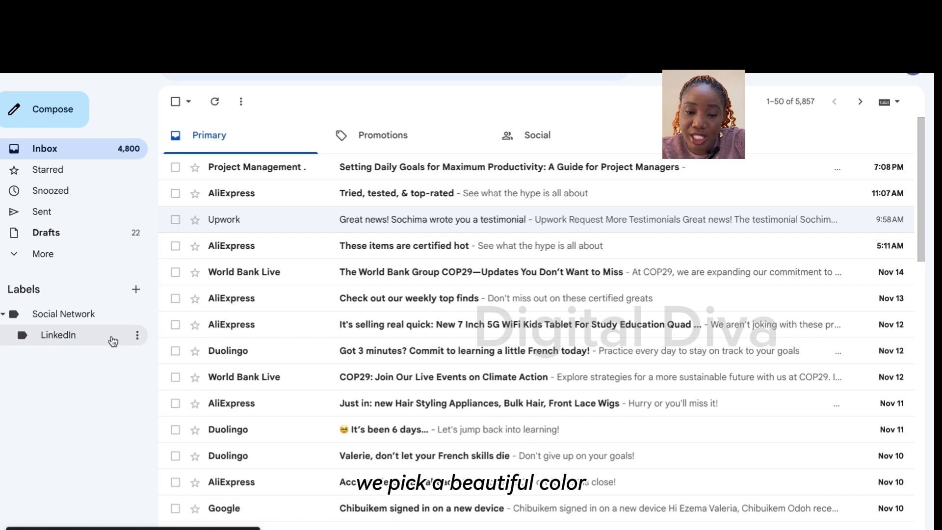
pyautogui.click(137, 336)
pyautogui.moveTo(176, 357)
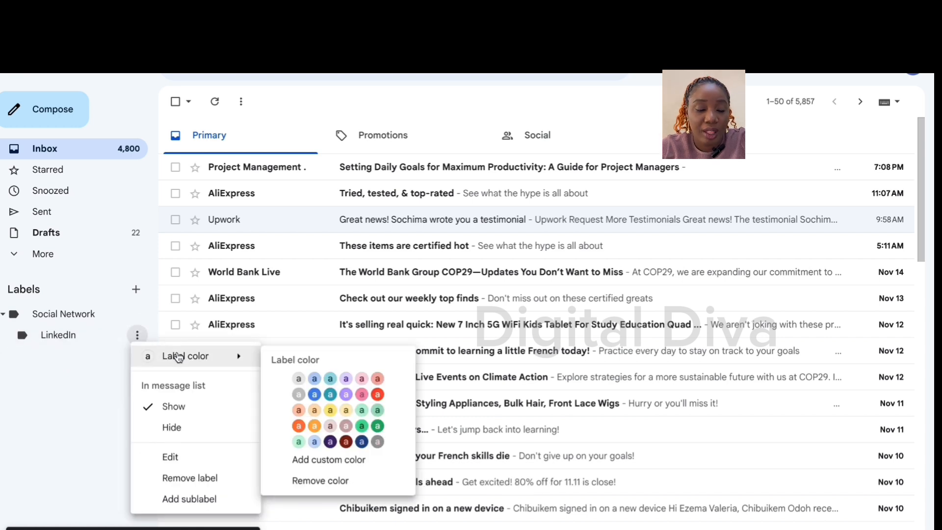
pyautogui.click(344, 458)
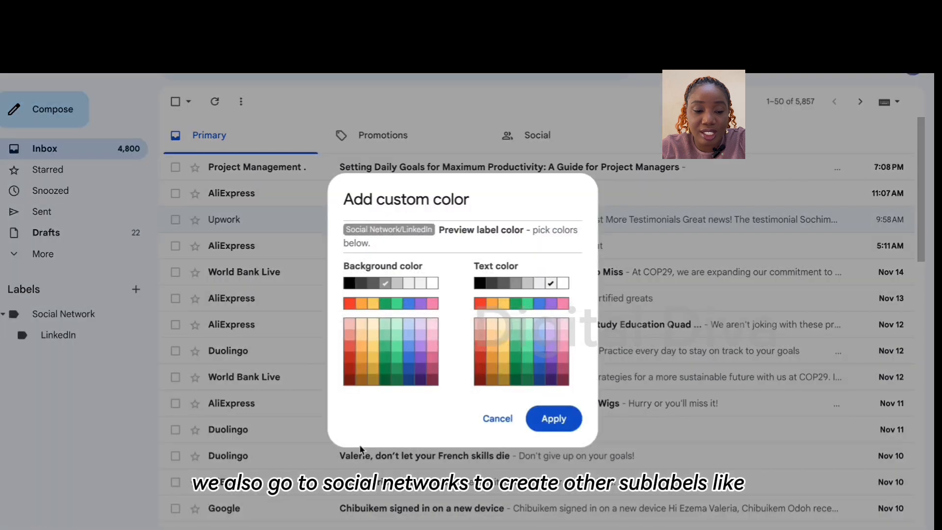
pyautogui.click(350, 382)
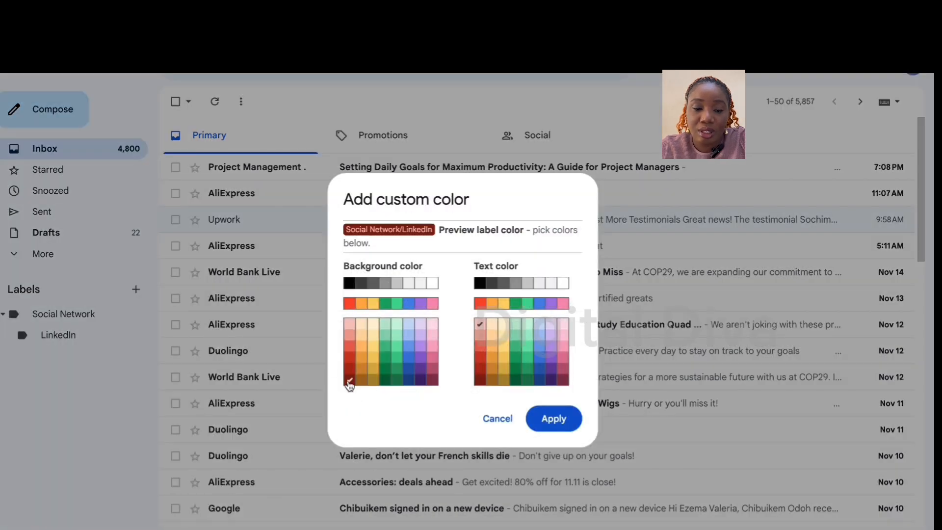
pyautogui.click(547, 430)
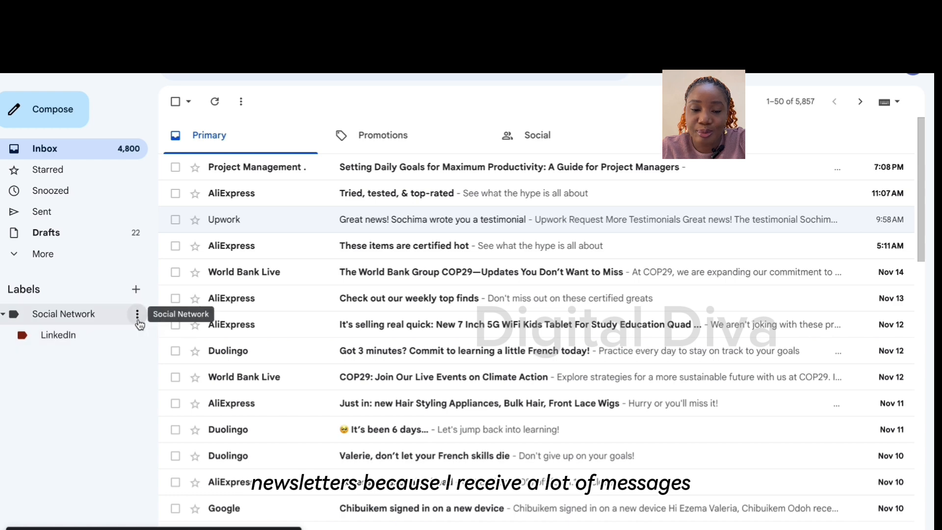
# - Add a Newsletters sublabel under Social Network and set its label color to light pink
pyautogui.click(138, 314)
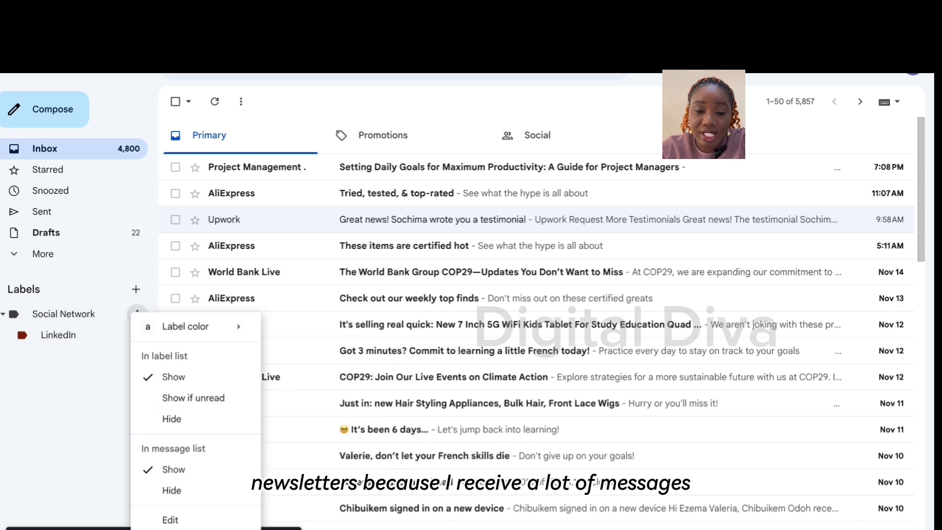
pyautogui.click(170, 378)
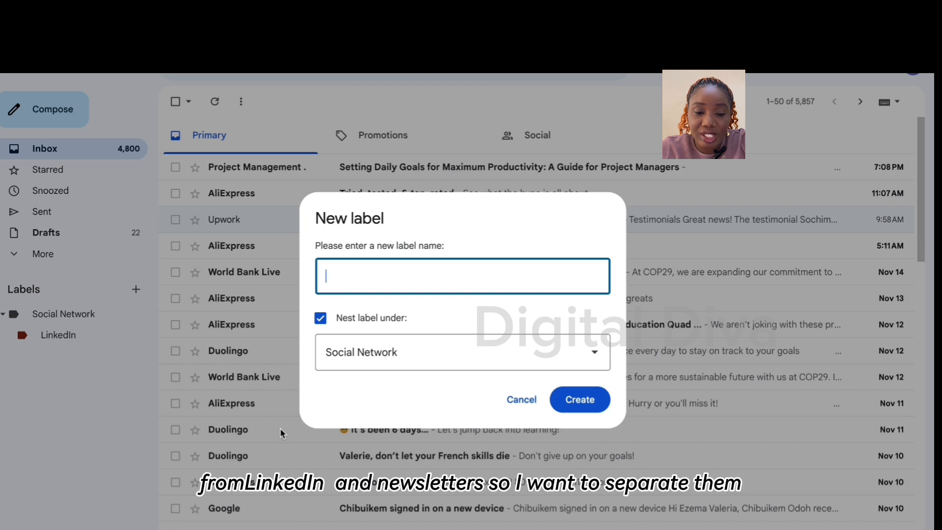
pyautogui.write('Newsletter')
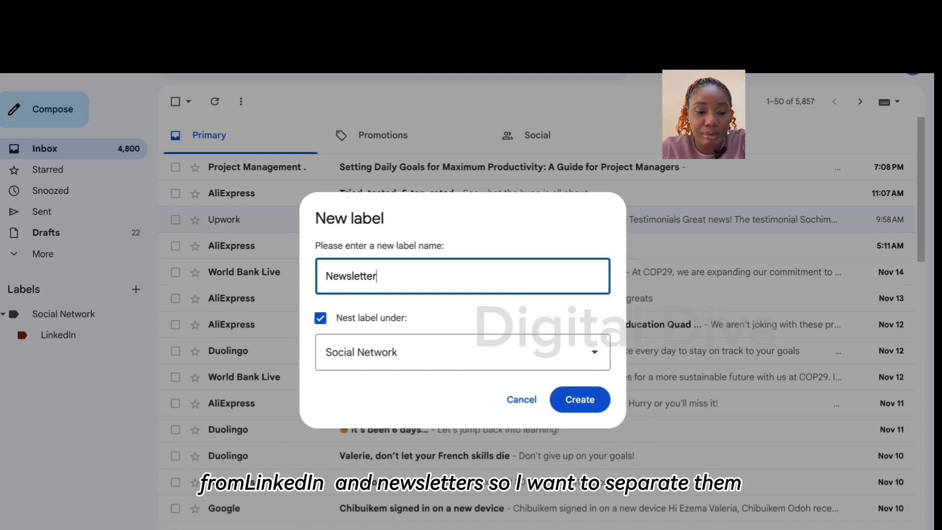
pyautogui.write('s')
pyautogui.click(580, 399)
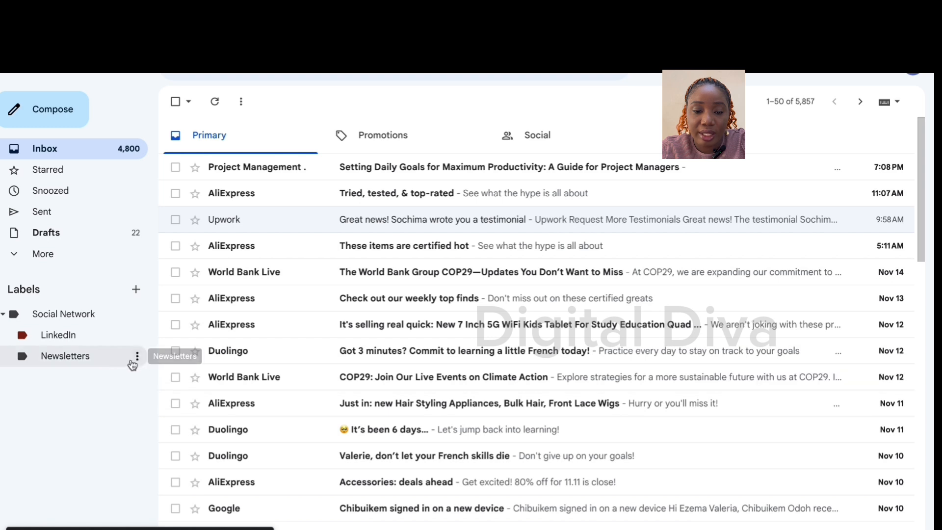
pyautogui.click(138, 356)
pyautogui.moveTo(184, 381)
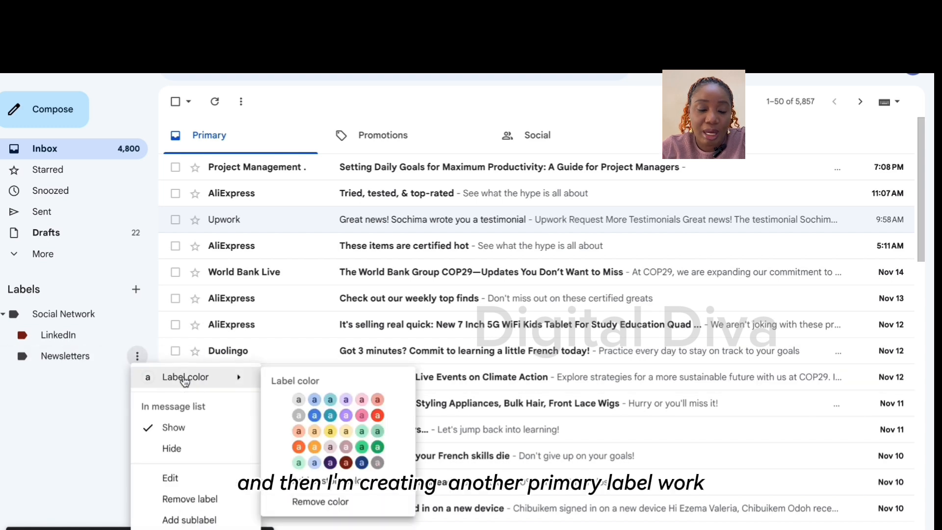
pyautogui.click(361, 400)
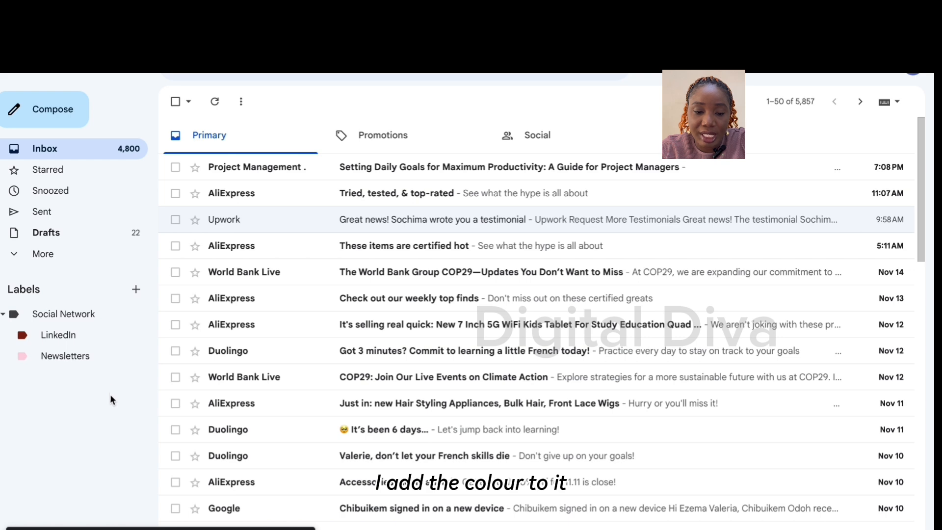
# - Create a top-level label named Work and give it a custom light blue background color
pyautogui.click(136, 289)
pyautogui.write('Work')
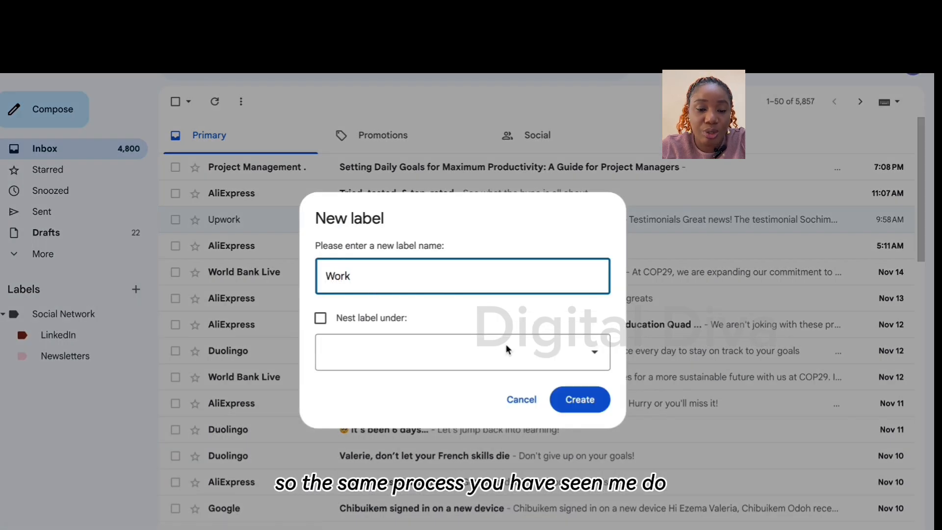
pyautogui.press('Return')
pyautogui.click(138, 378)
pyautogui.moveTo(230, 119)
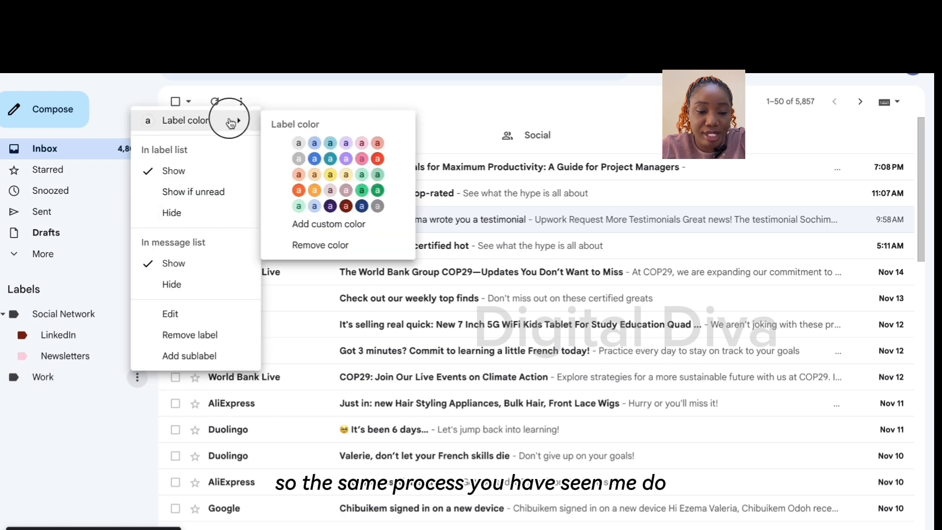
pyautogui.click(357, 234)
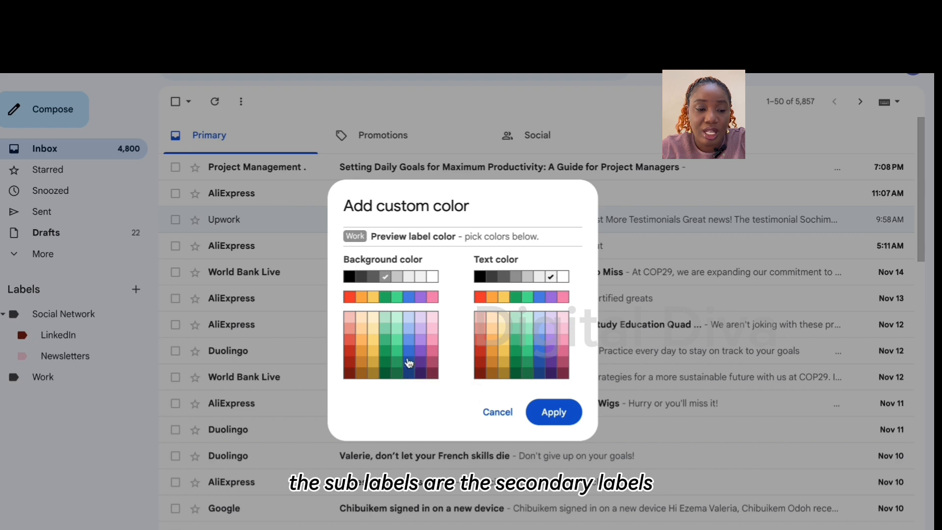
pyautogui.click(412, 326)
pyautogui.click(553, 413)
# - Add an Upwork sublabel under Work and give it a custom dark blue background color
pyautogui.click(137, 377)
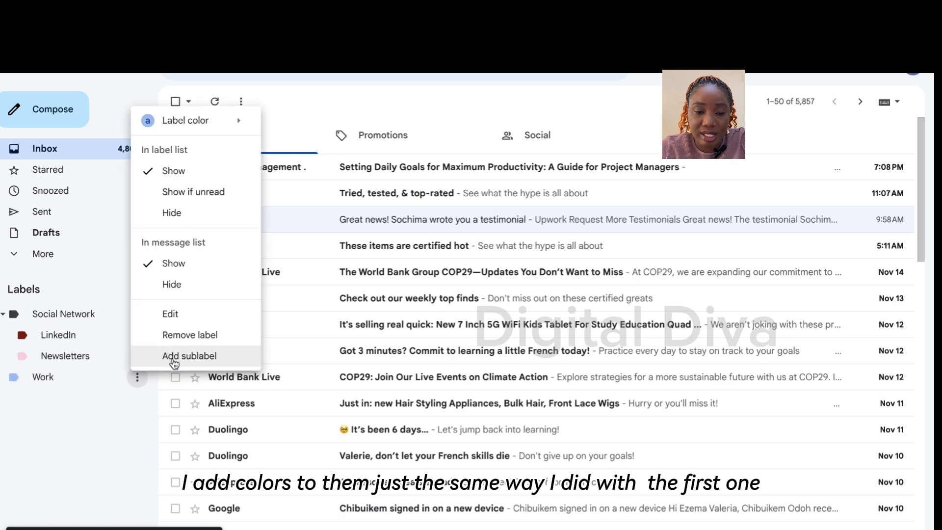
pyautogui.click(177, 354)
pyautogui.write('Upwork')
pyautogui.click(580, 399)
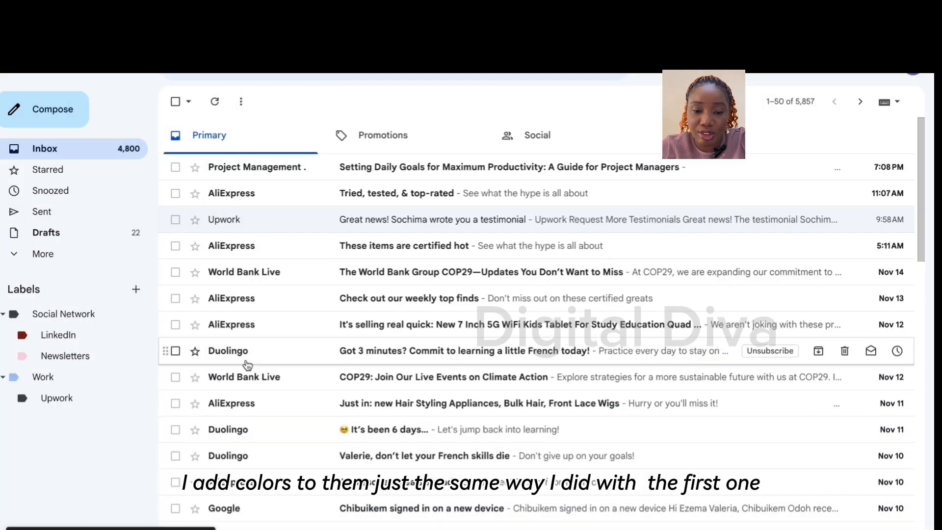
pyautogui.click(137, 398)
pyautogui.moveTo(219, 426)
pyautogui.click(316, 522)
pyautogui.click(409, 365)
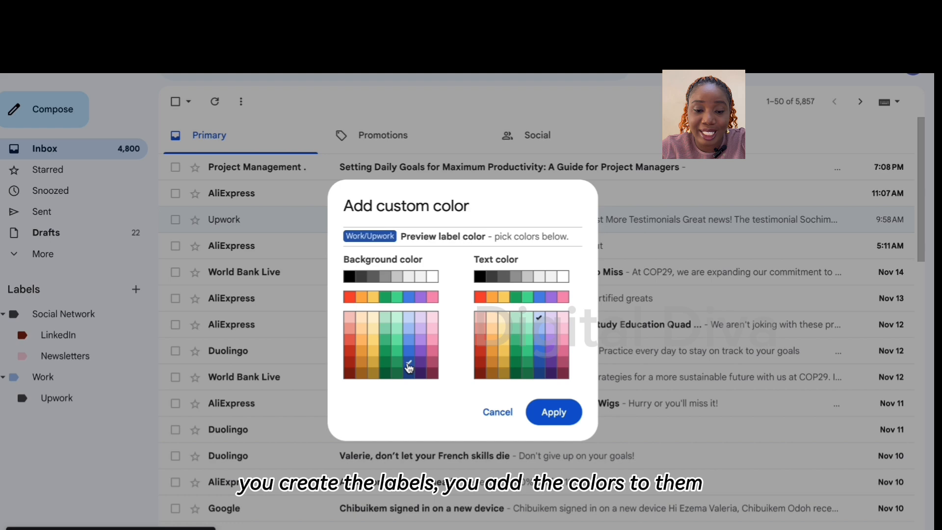
pyautogui.click(553, 412)
# - Add a Meetings sublabel under Work and give it a custom medium blue background color
pyautogui.click(138, 378)
pyautogui.click(175, 355)
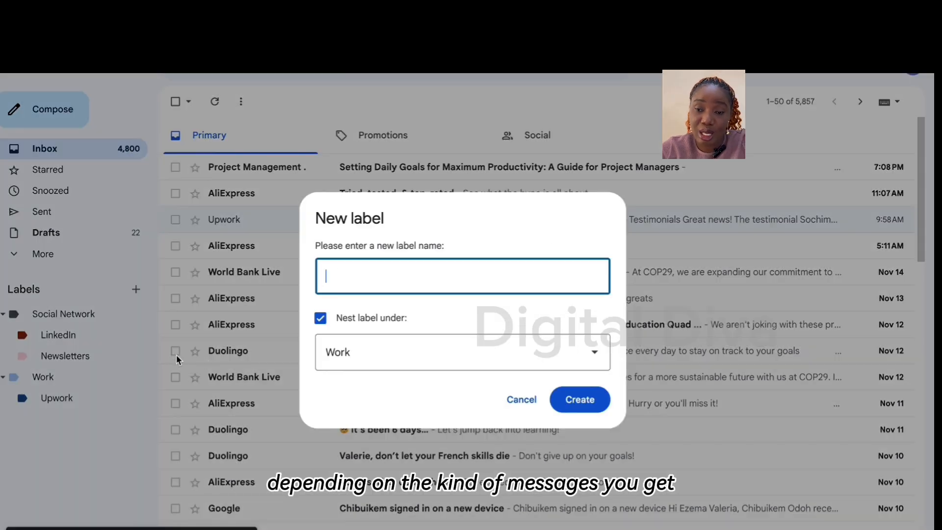
pyautogui.write('Meetings')
pyautogui.click(569, 399)
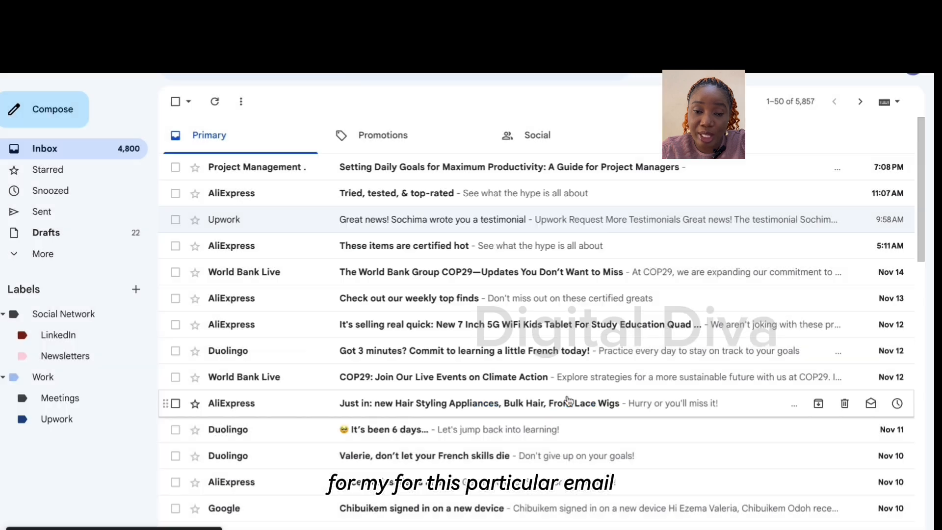
pyautogui.click(137, 398)
pyautogui.moveTo(209, 427)
pyautogui.click(337, 524)
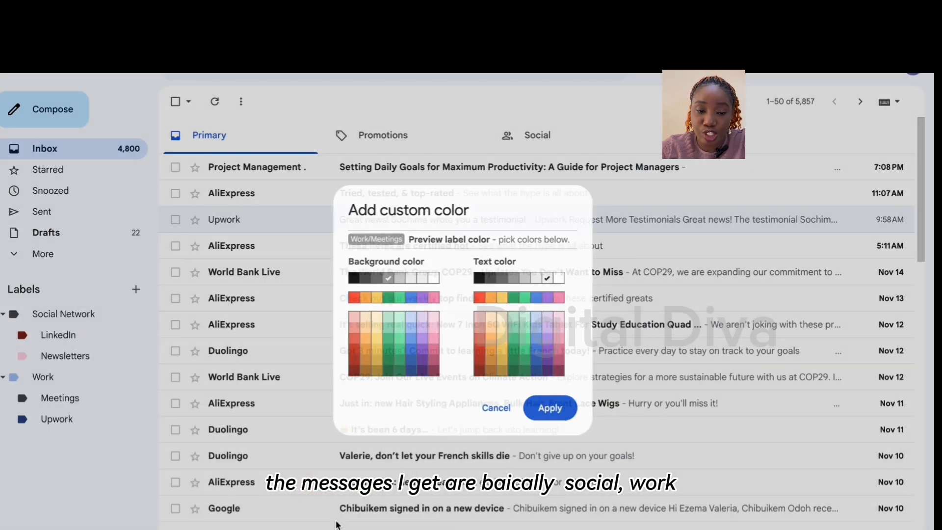
pyautogui.click(410, 353)
pyautogui.click(555, 412)
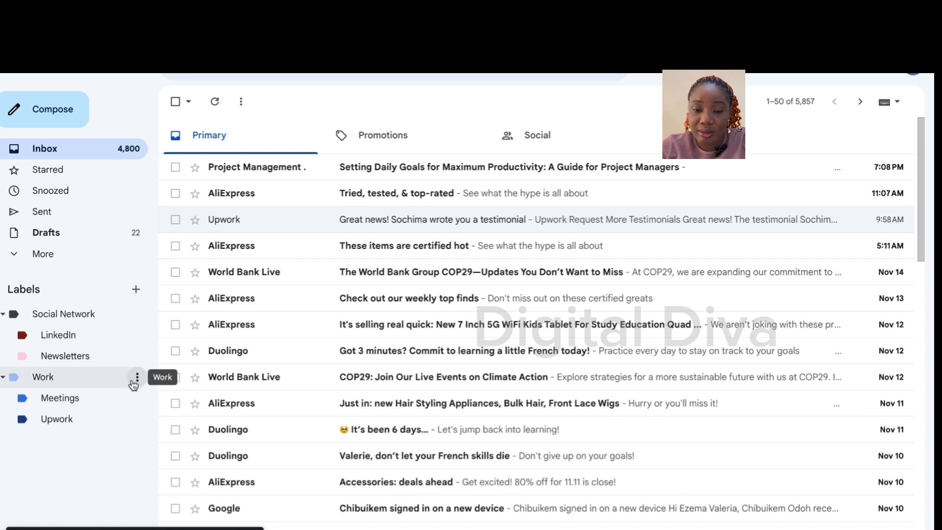
# - Create a sublabel named Projects under the Work label
pyautogui.click(137, 377)
pyautogui.click(181, 354)
pyautogui.write('Projects')
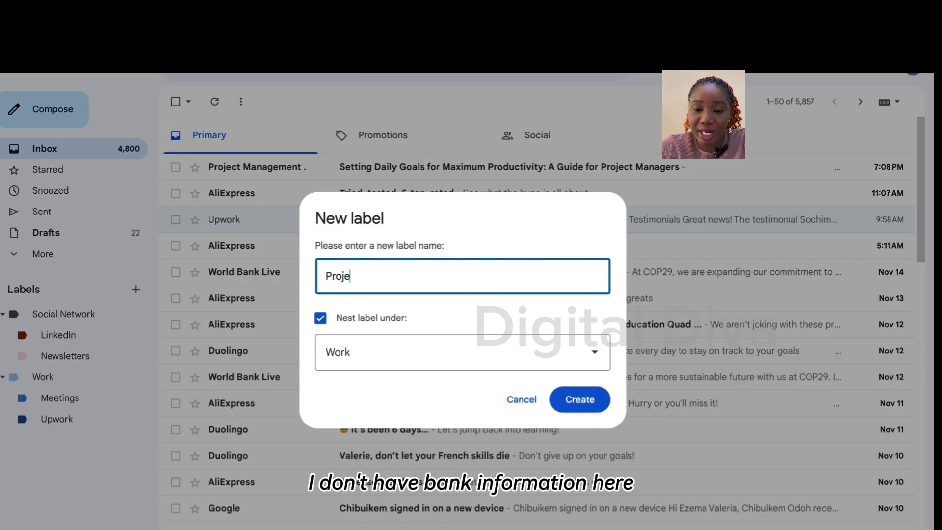
pyautogui.click(584, 398)
# - Give the Projects sublabel a custom light blue background color
pyautogui.click(140, 420)
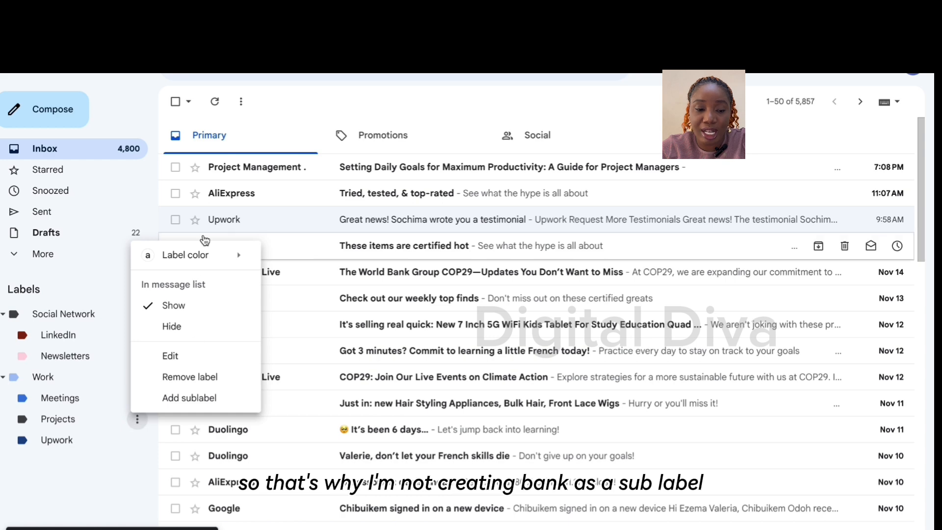
pyautogui.moveTo(196, 255)
pyautogui.click(328, 358)
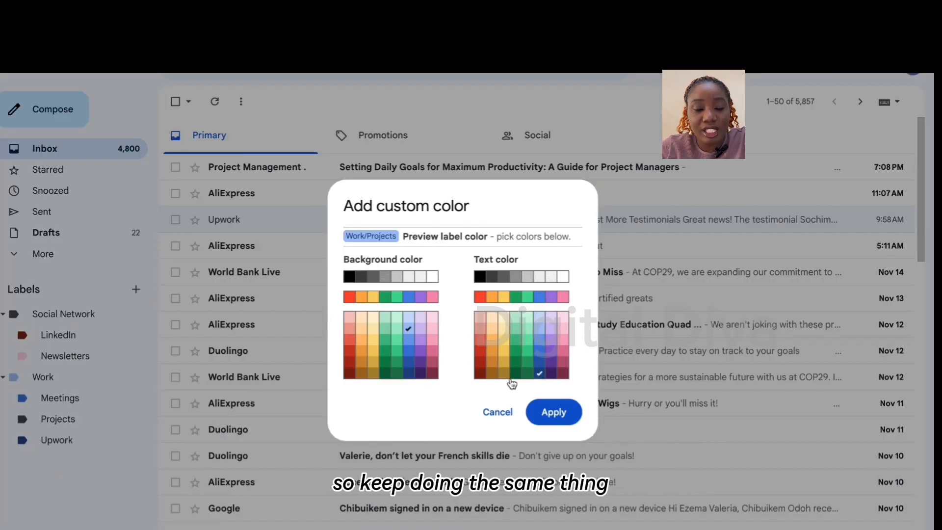
pyautogui.click(554, 412)
# - Set the Projects sublabel's custom background color to dark blue
pyautogui.click(137, 420)
pyautogui.moveTo(196, 255)
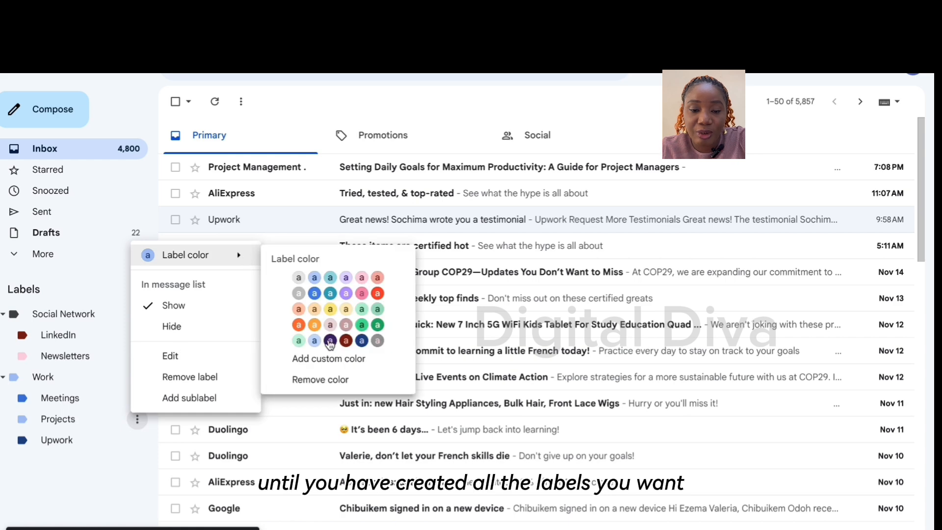
pyautogui.click(329, 359)
pyautogui.click(408, 371)
pyautogui.click(554, 412)
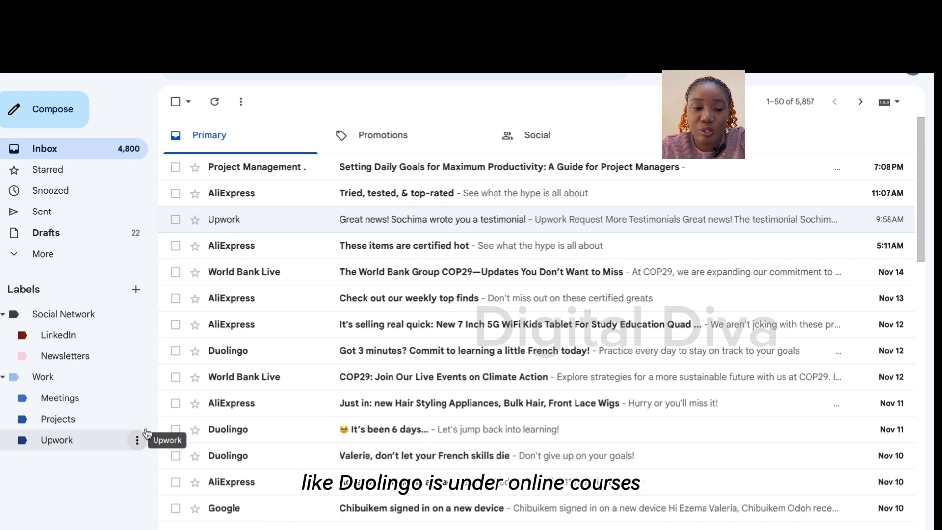
# - Create a top-level label named Online courses
pyautogui.click(138, 290)
pyautogui.write('Online courses')
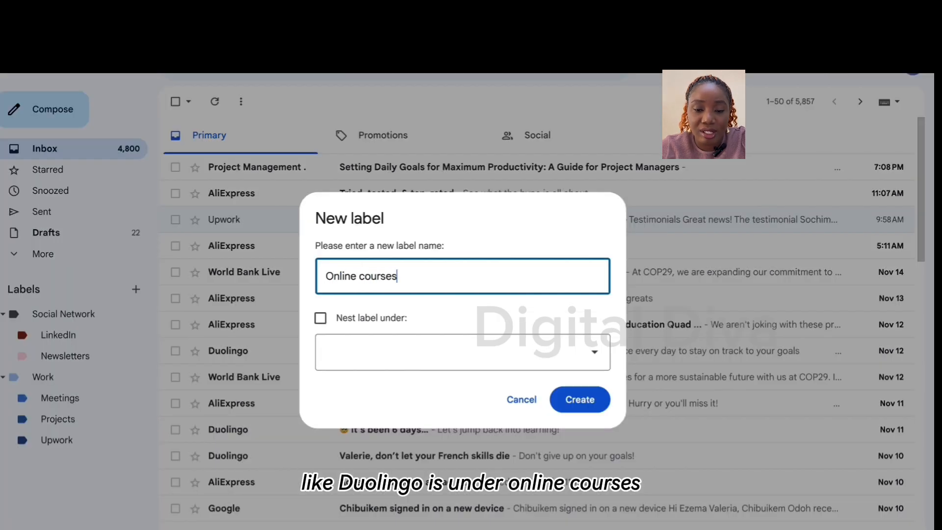
pyautogui.click(562, 399)
# - Add a Duolingo sublabel under Online courses and give it a custom dark purple background color
pyautogui.click(136, 314)
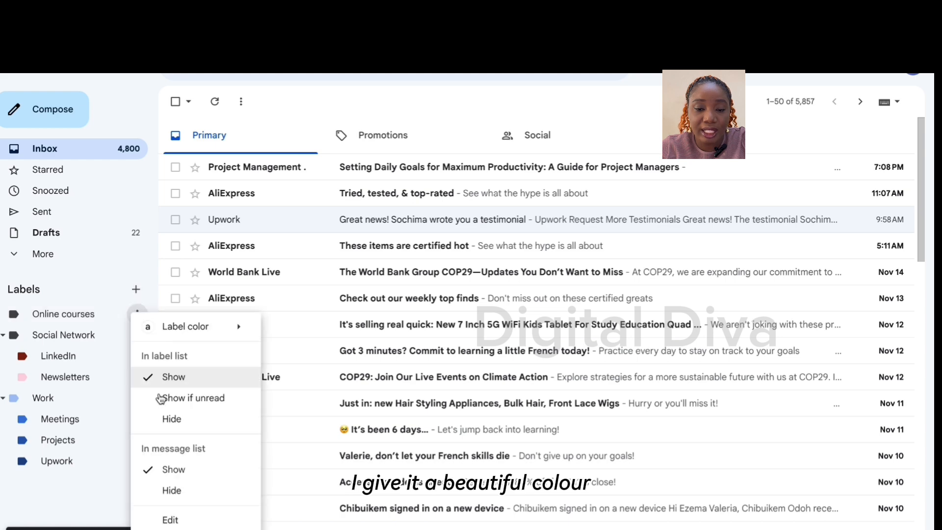
pyautogui.click(170, 529)
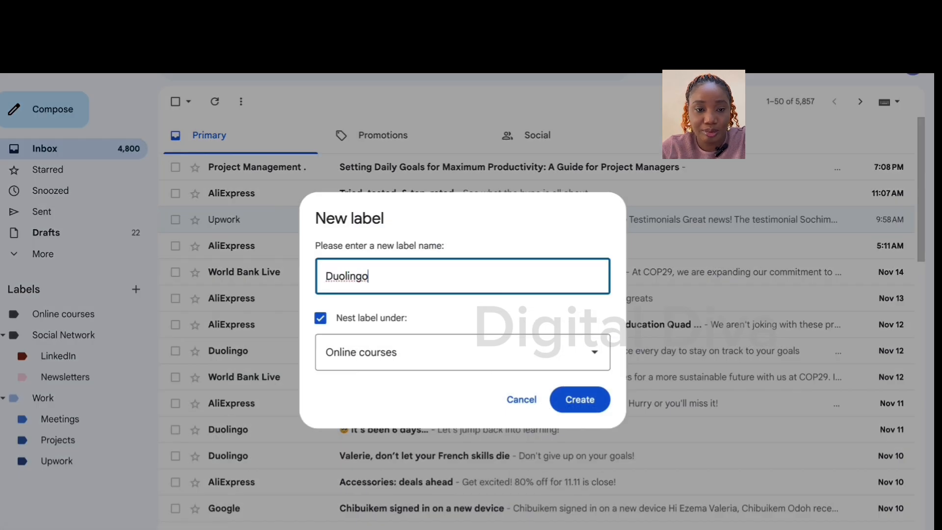
pyautogui.write('Duolingo')
pyautogui.click(580, 400)
pyautogui.click(137, 335)
pyautogui.moveTo(235, 362)
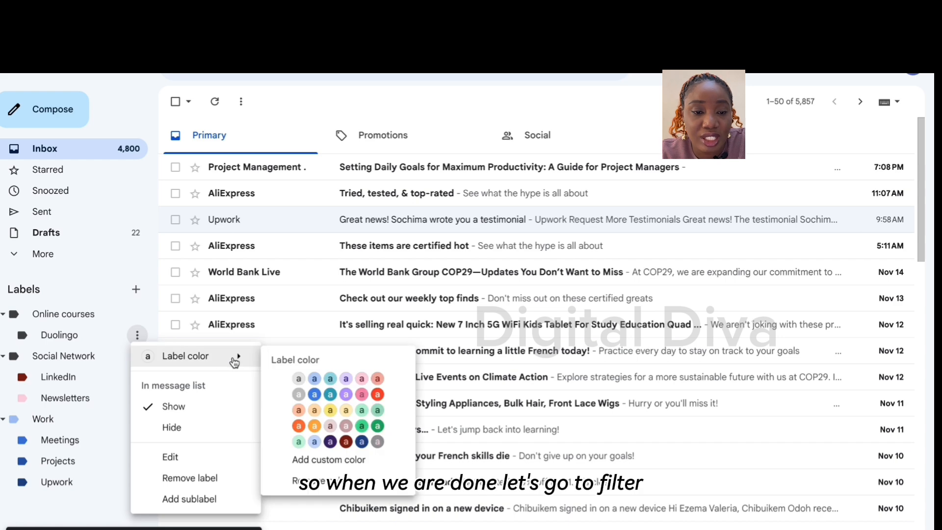
pyautogui.click(329, 459)
pyautogui.click(420, 383)
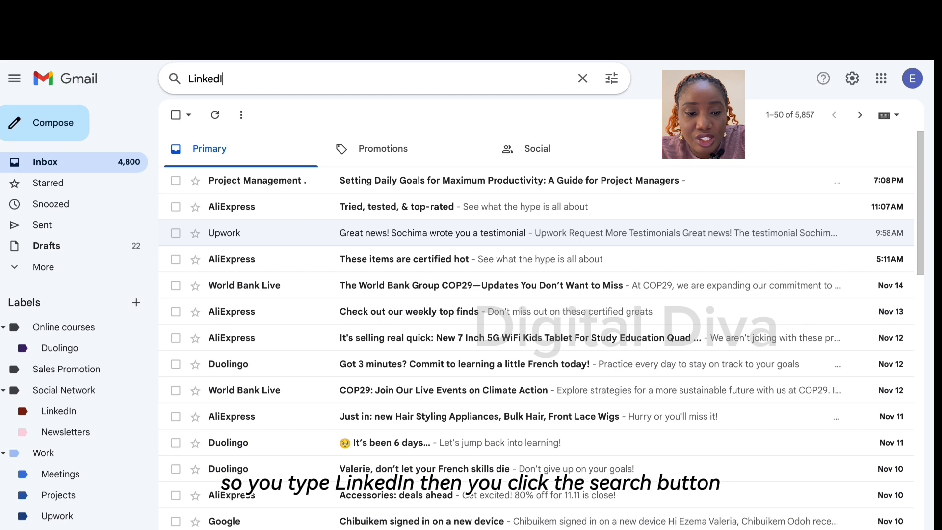
# - Search the mail for LinkedIn and select all conversations that match the search
pyautogui.write('n')
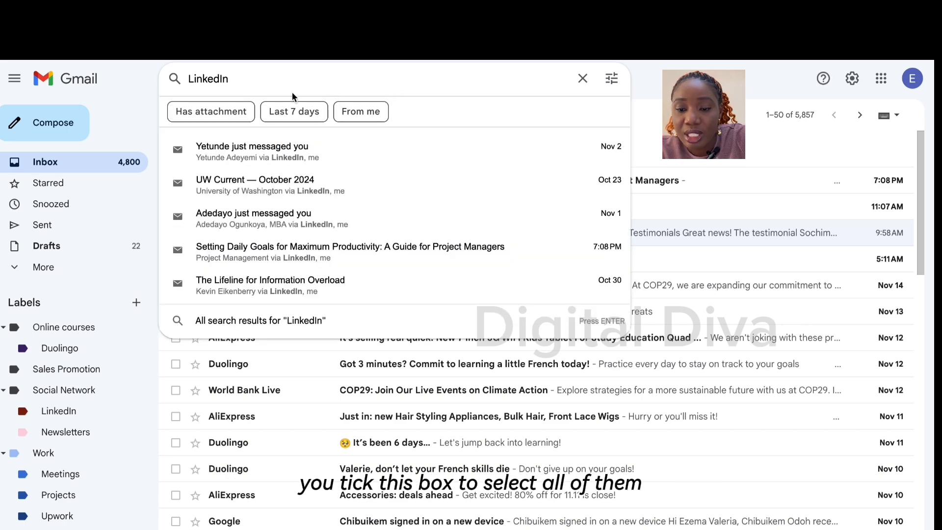
pyautogui.click(175, 79)
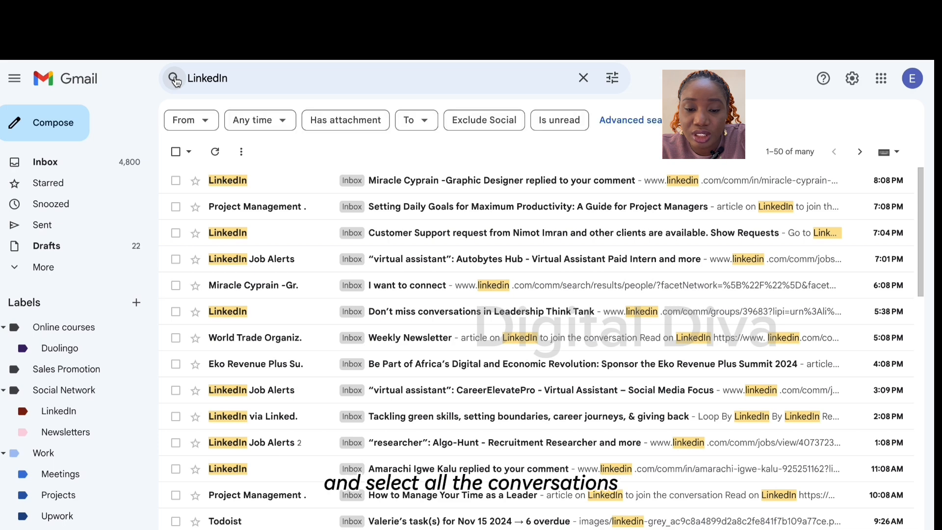
pyautogui.click(176, 152)
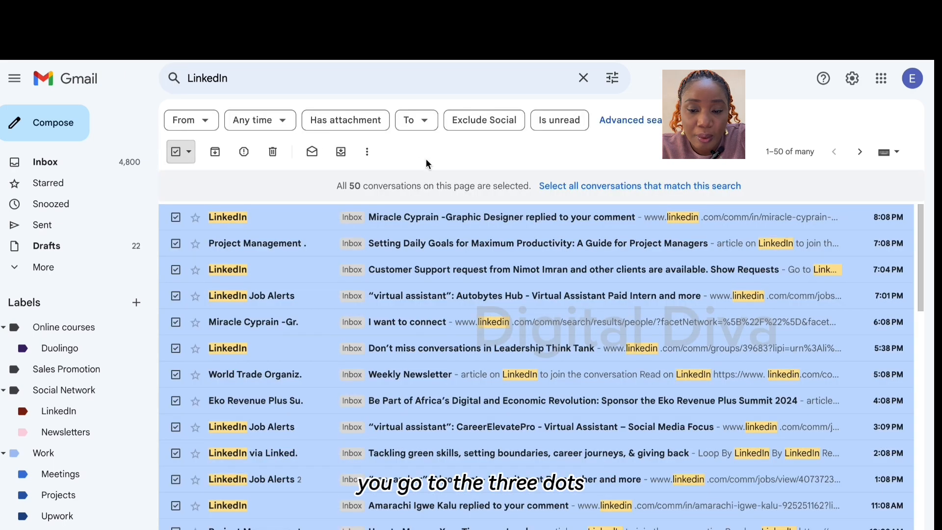
pyautogui.click(574, 191)
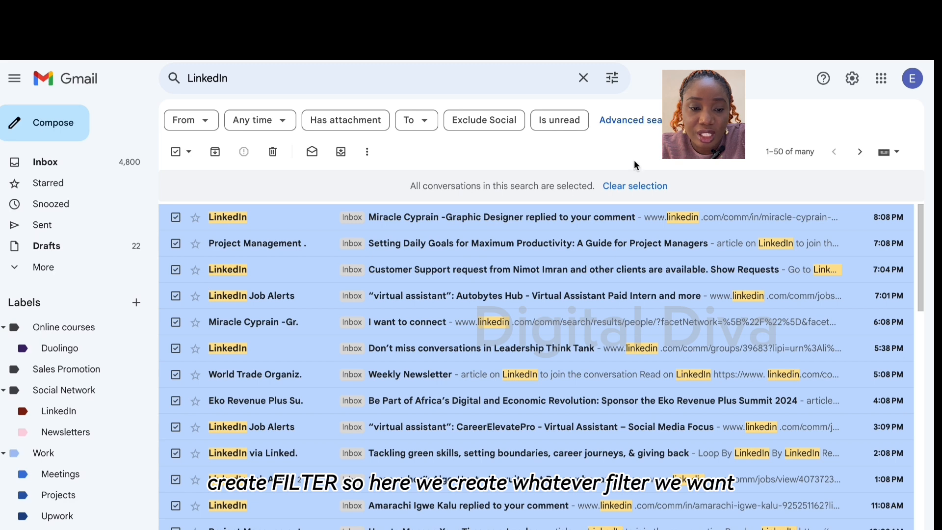
pyautogui.click(367, 151)
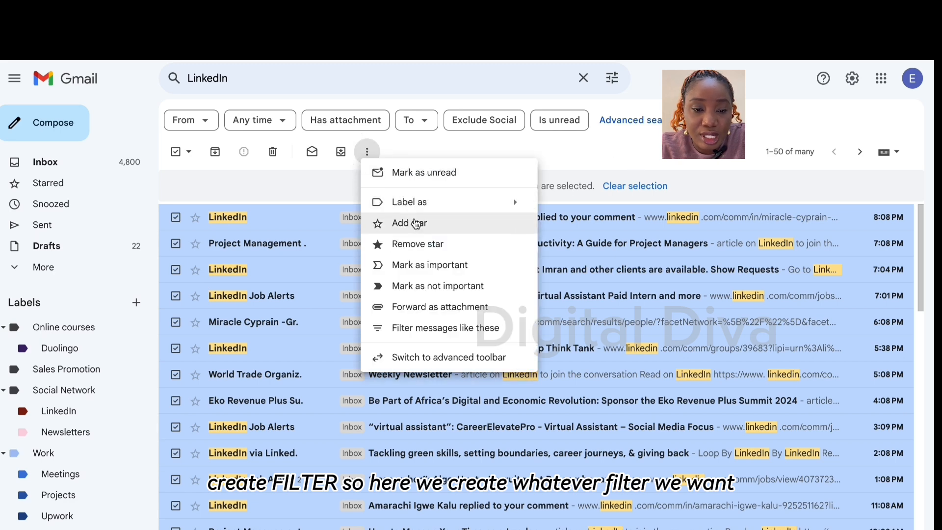
pyautogui.click(438, 329)
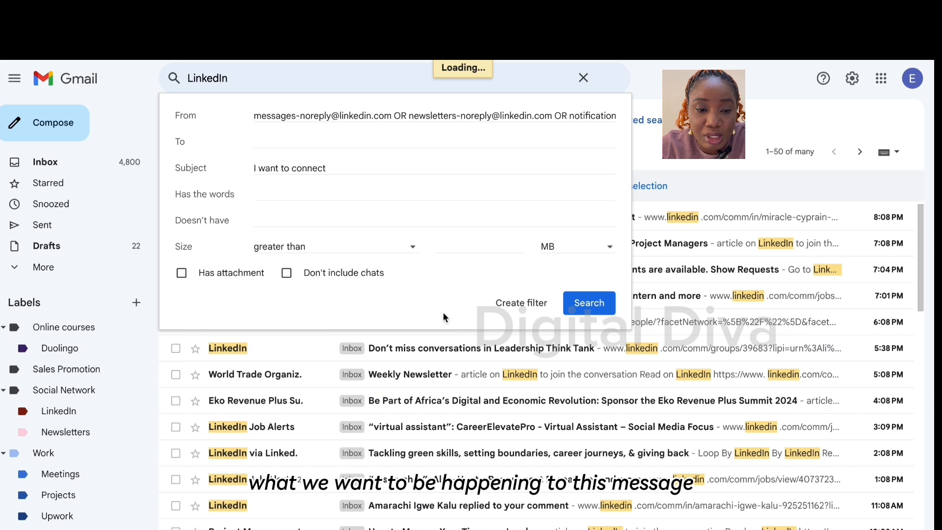
pyautogui.click(521, 304)
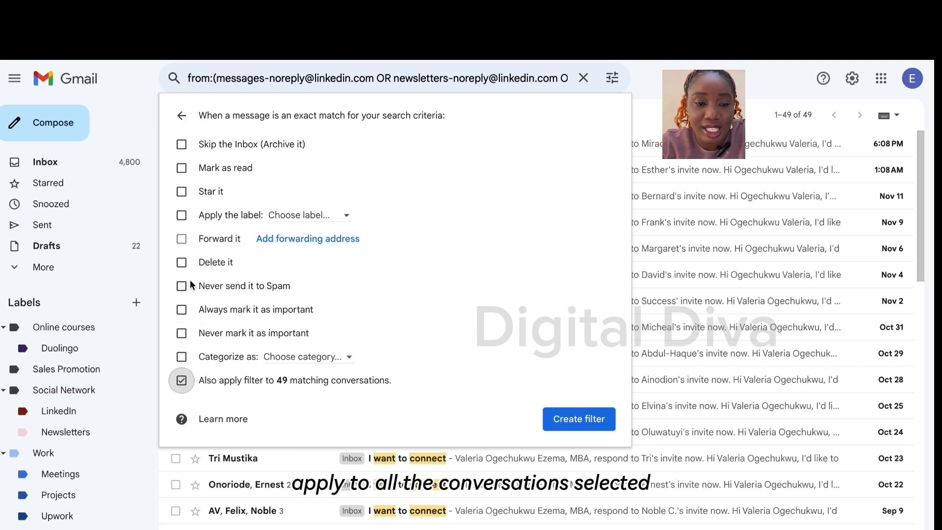
pyautogui.click(183, 263)
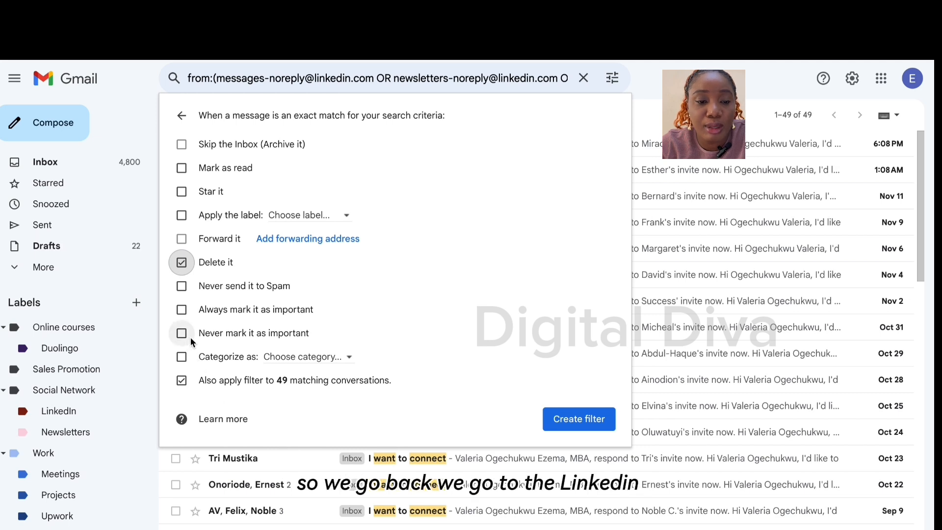
pyautogui.click(181, 380)
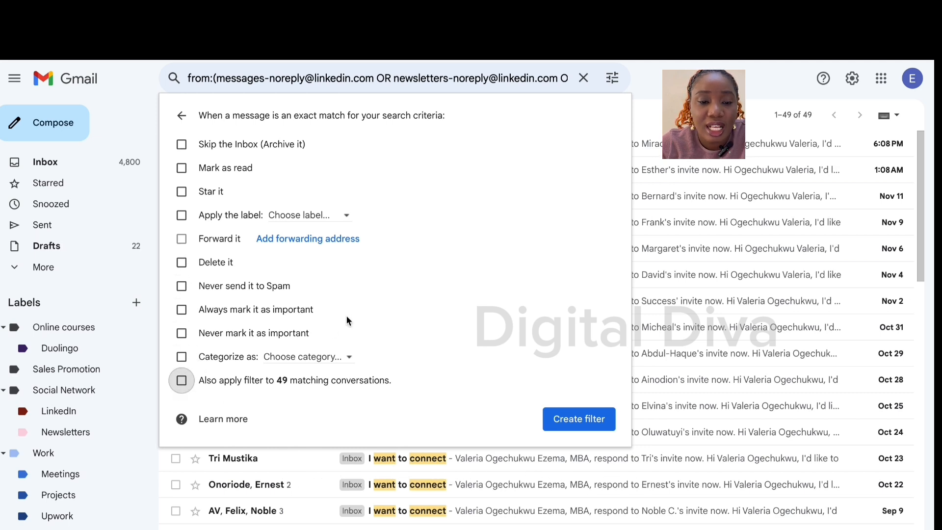
pyautogui.click(181, 116)
pyautogui.click(584, 79)
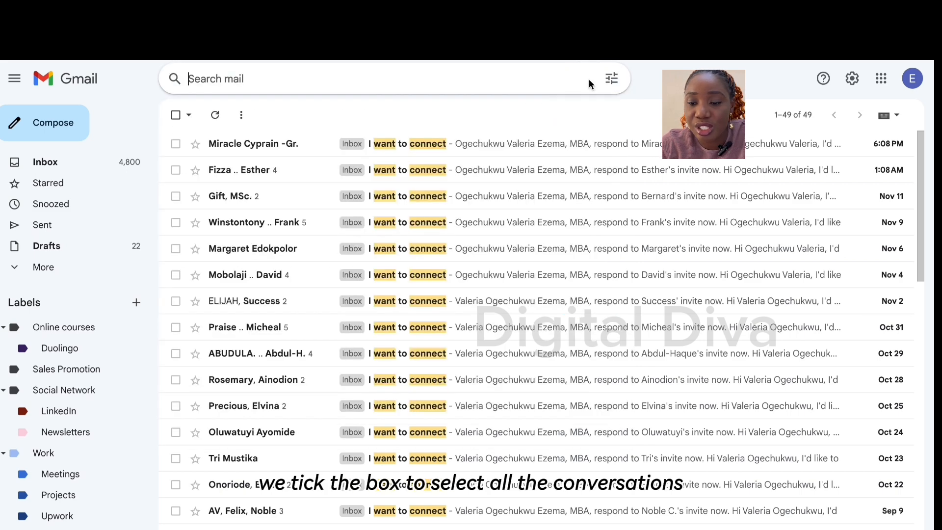
# - Rerun the recent linkedin search and select every conversation matching it
pyautogui.click(231, 148)
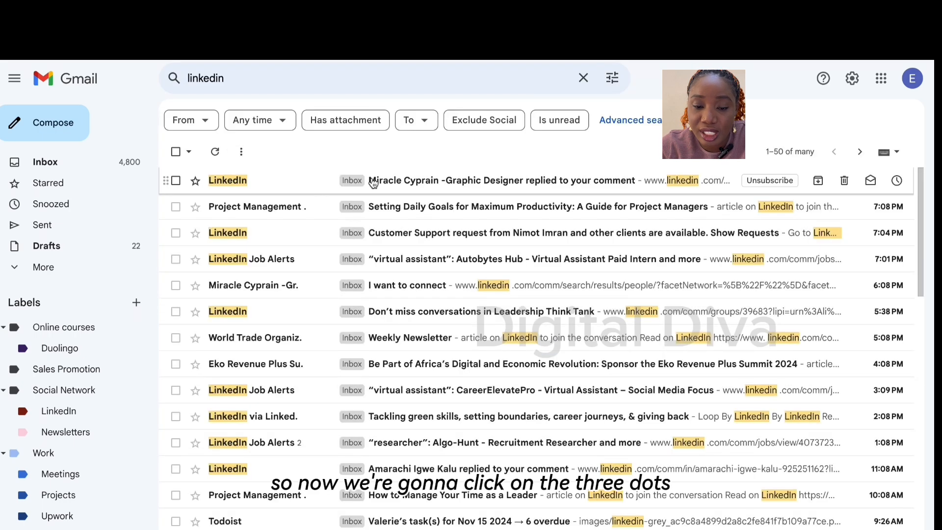
pyautogui.click(175, 152)
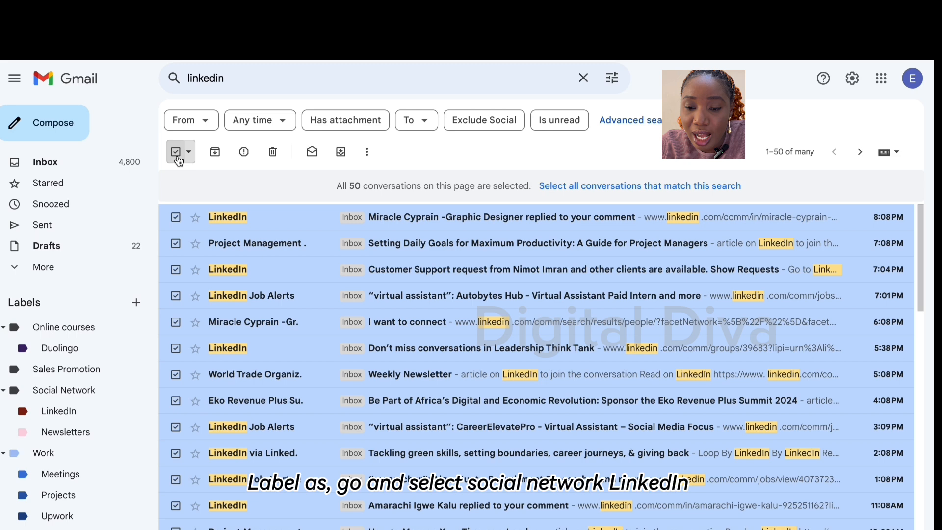
pyautogui.click(619, 192)
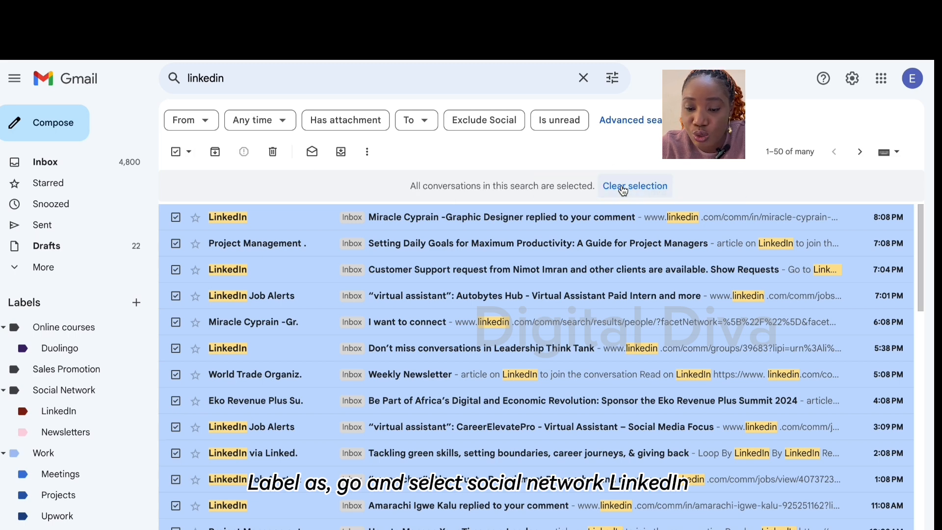
# - Apply the Social Network/LinkedIn label to all selected conversations and confirm the bulk action
pyautogui.click(367, 152)
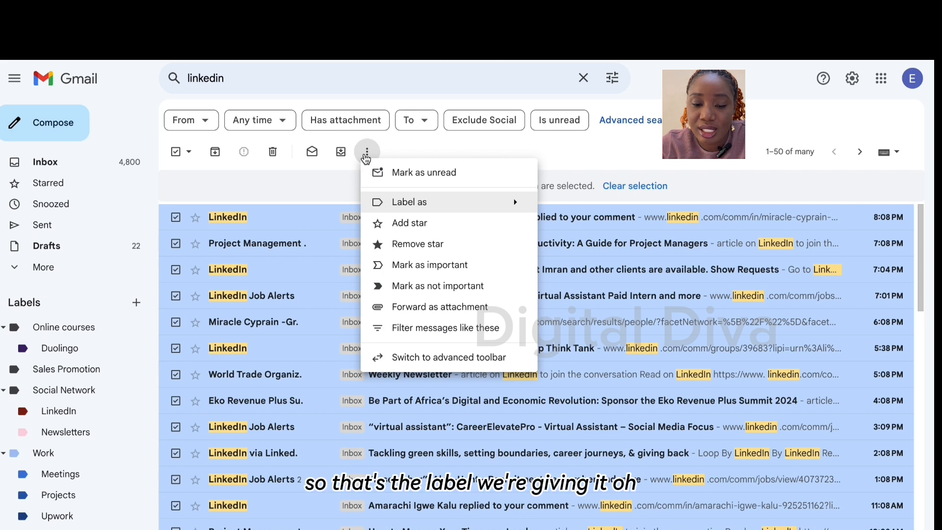
pyautogui.moveTo(523, 210)
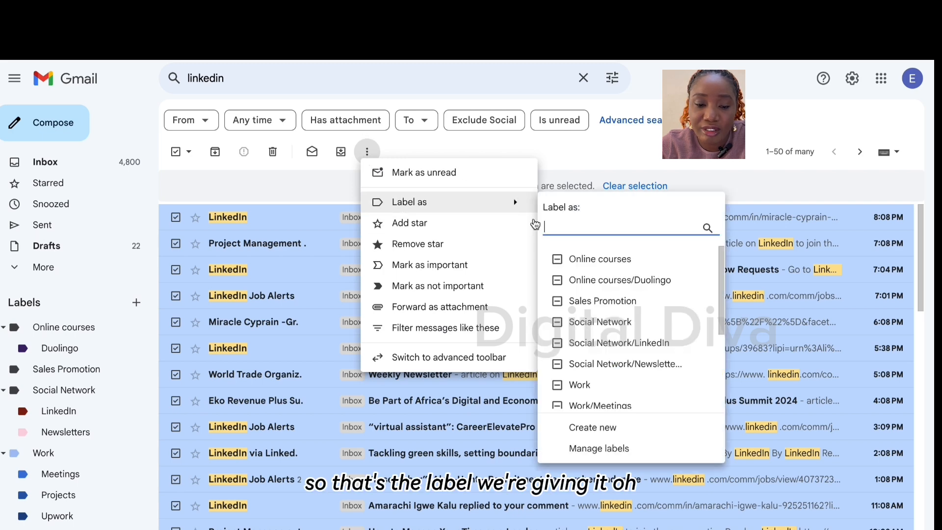
pyautogui.click(597, 344)
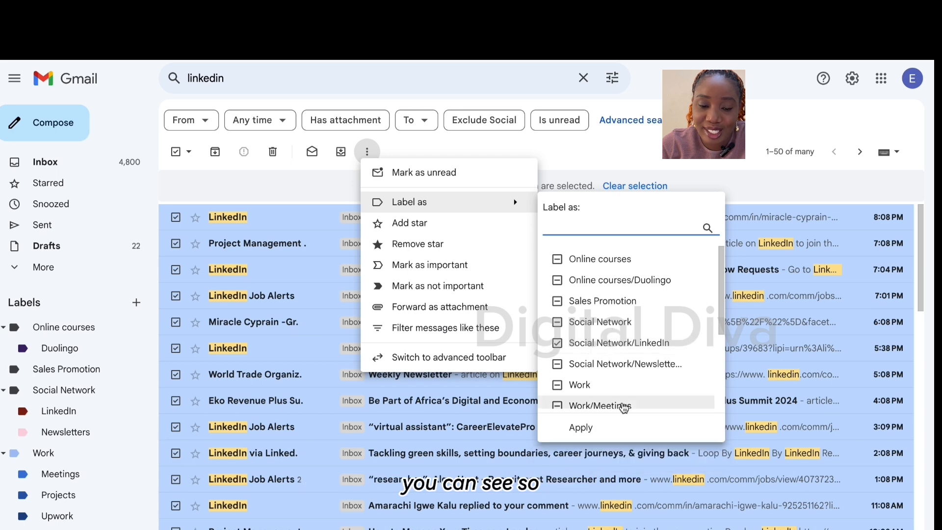
pyautogui.click(613, 427)
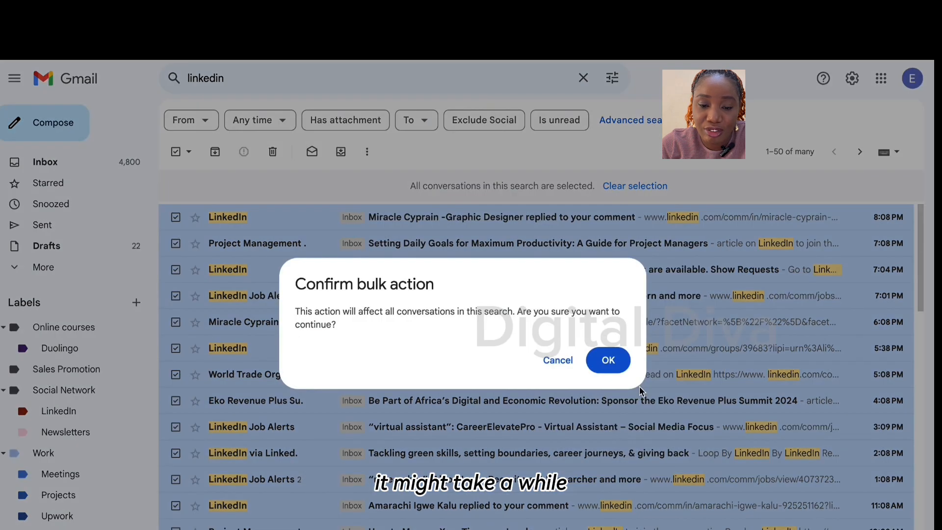
pyautogui.click(622, 359)
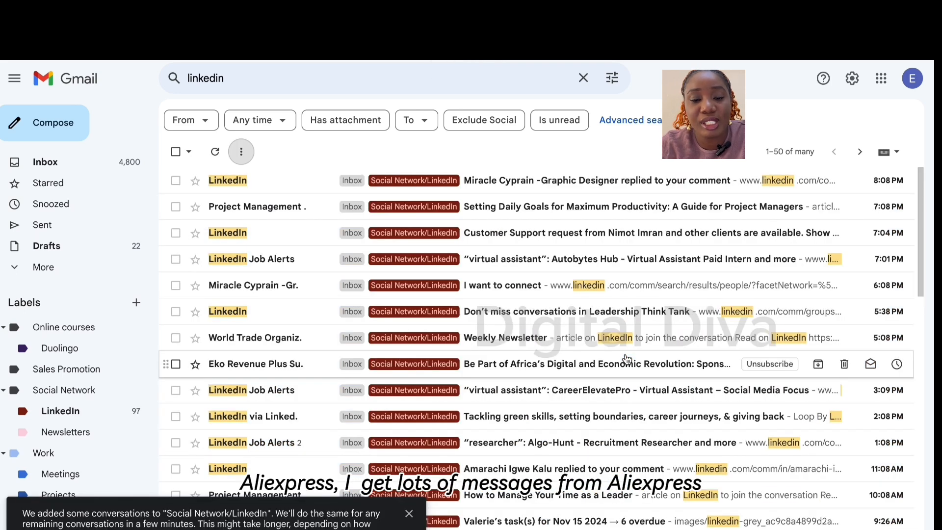
# - Return to the inbox, search the mail for aliexpress and select all conversations that match
pyautogui.click(130, 160)
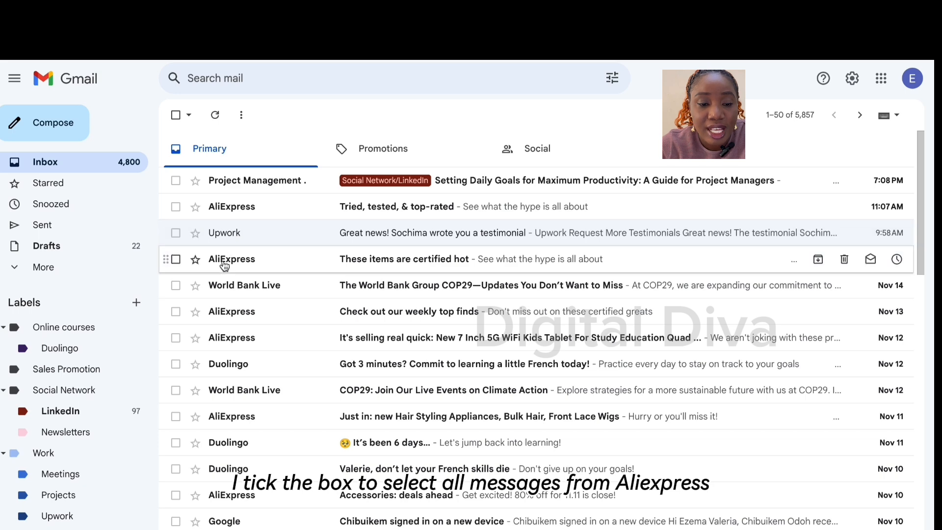
pyautogui.press('/')
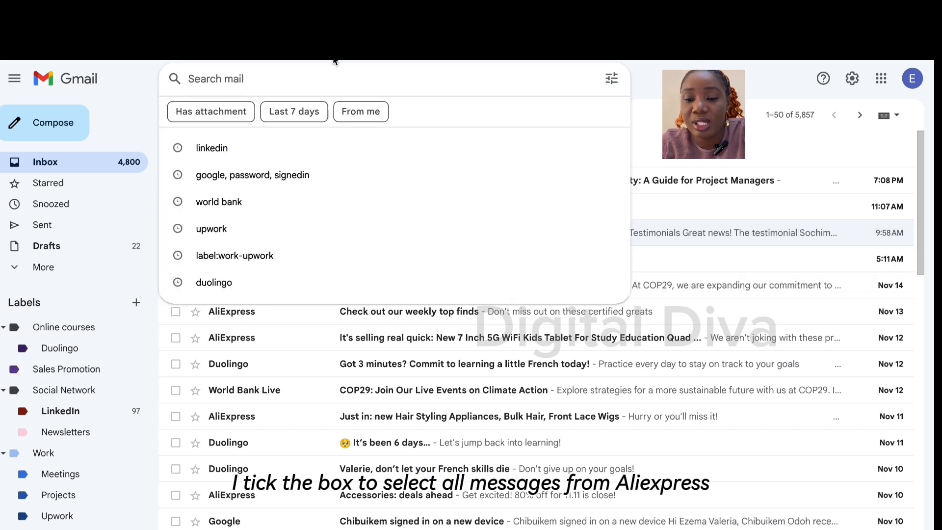
pyautogui.write('Ali')
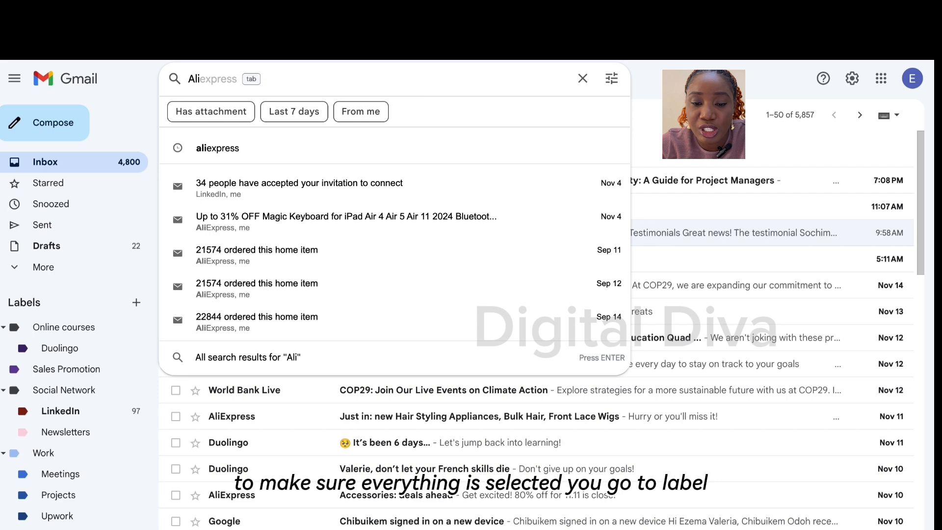
pyautogui.click(358, 147)
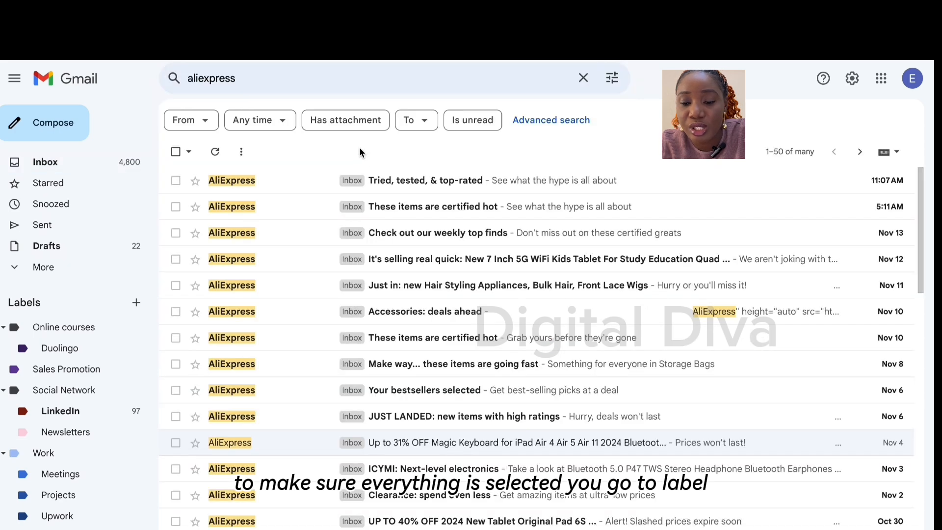
pyautogui.click(175, 152)
pyautogui.click(629, 186)
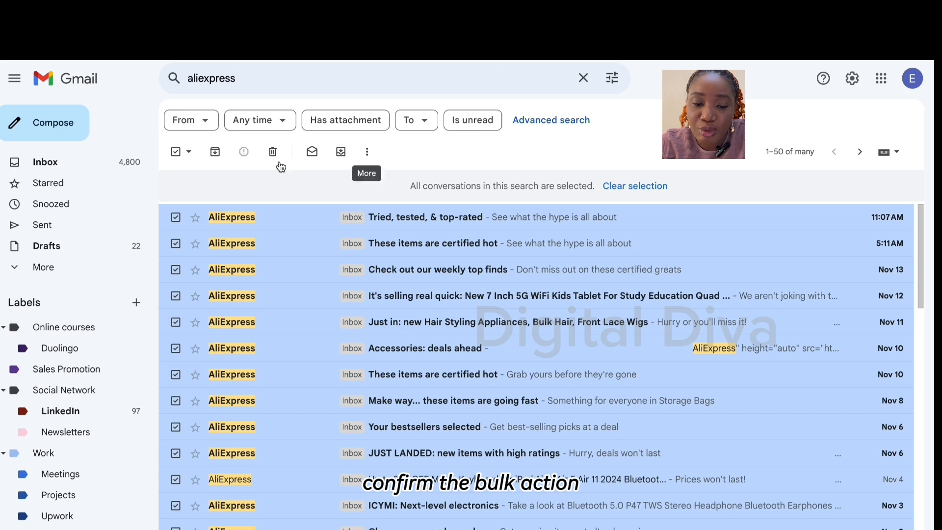
# - Apply the Sales Promotion label to all selected AliExpress conversations and confirm the bulk action
pyautogui.click(367, 151)
pyautogui.moveTo(434, 215)
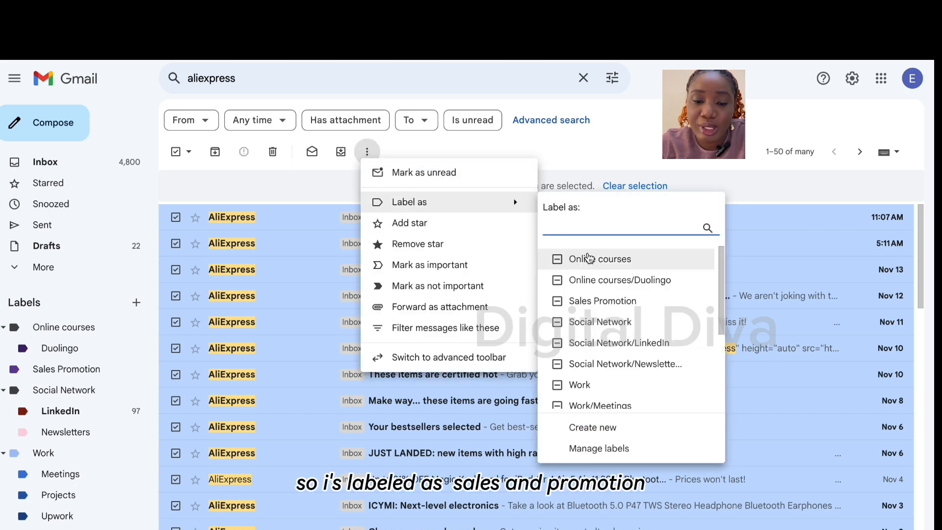
pyautogui.click(602, 301)
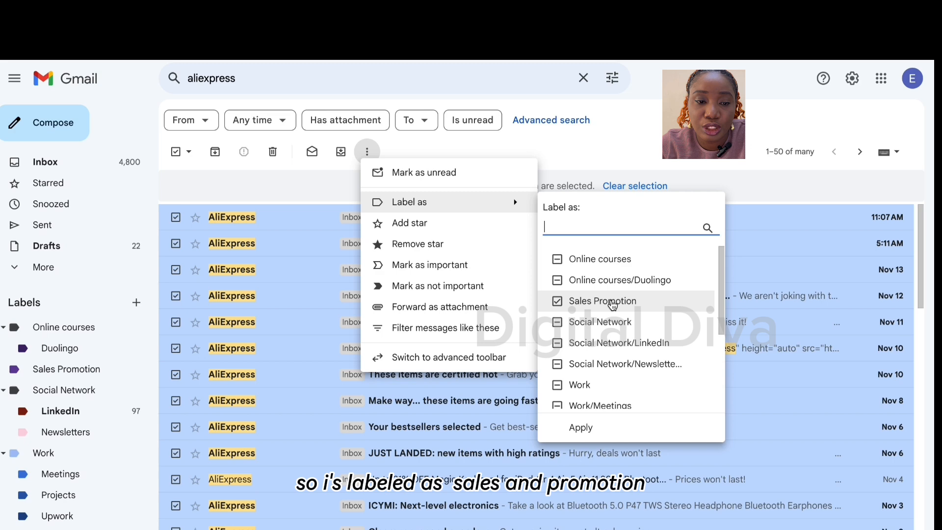
pyautogui.click(629, 426)
pyautogui.click(605, 361)
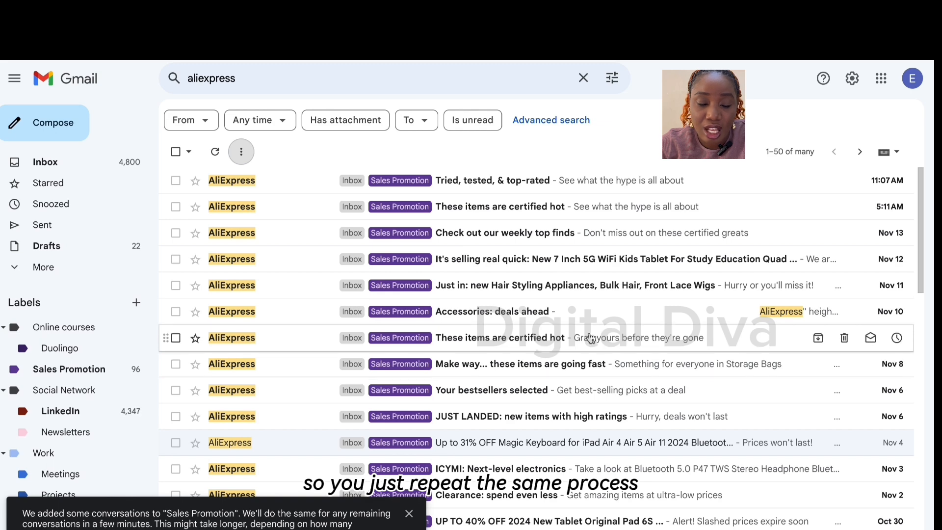
# - Search the mail for Duolingo and select all conversations that match the search
pyautogui.click(583, 78)
pyautogui.write('Duolingo')
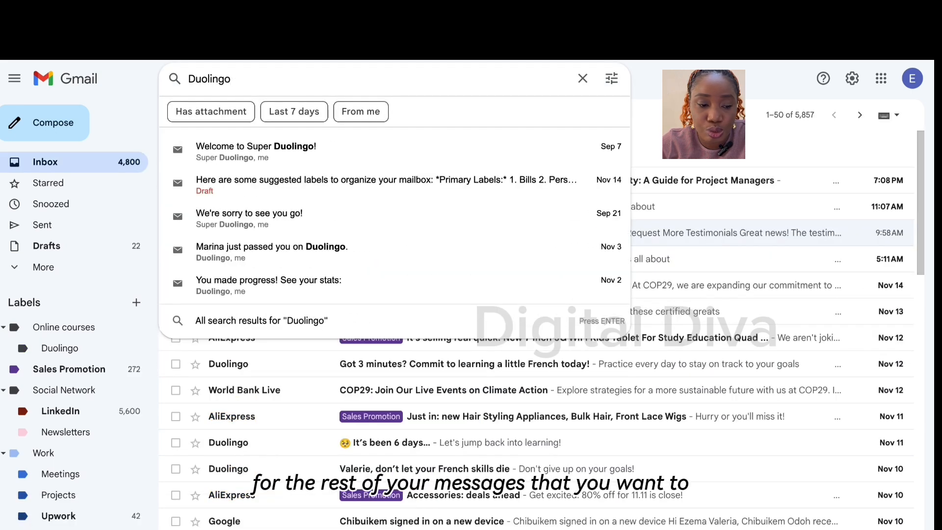
pyautogui.click(177, 78)
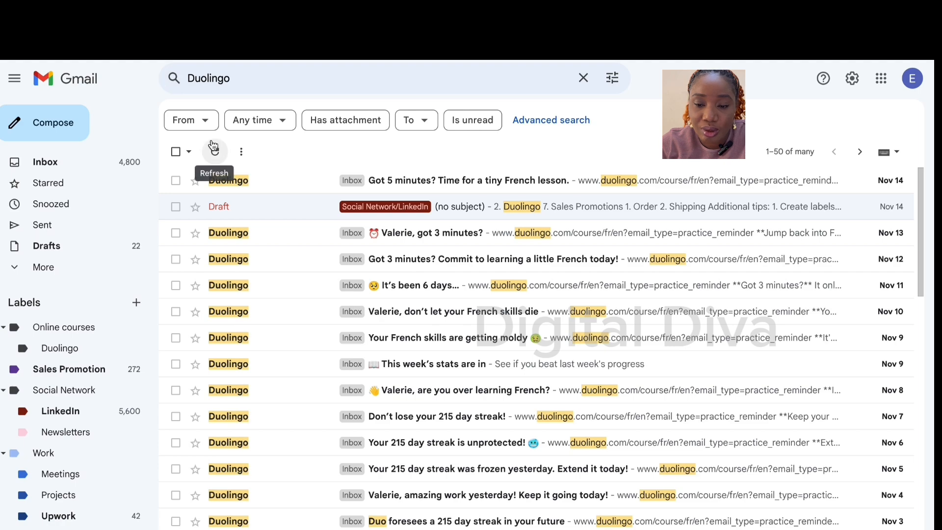
pyautogui.scroll(-3, 259, 242)
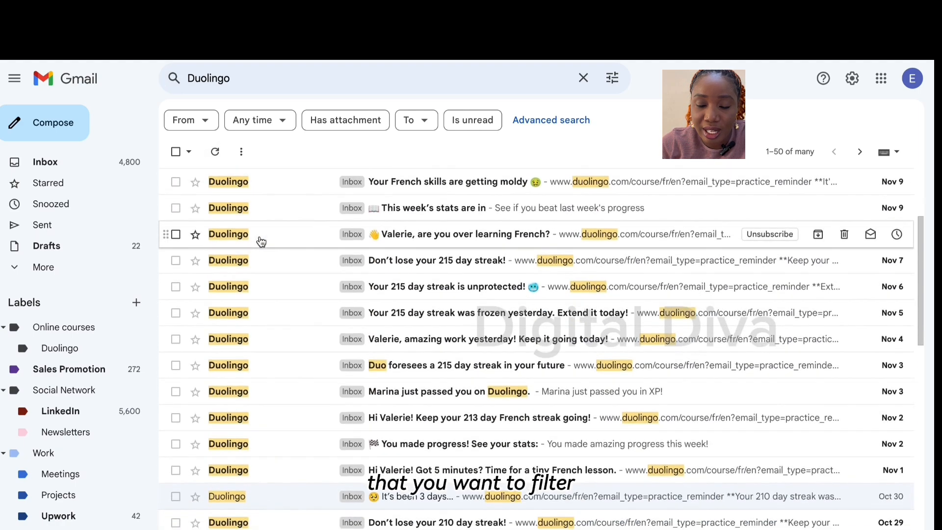
pyautogui.scroll(3, 260, 241)
pyautogui.click(175, 151)
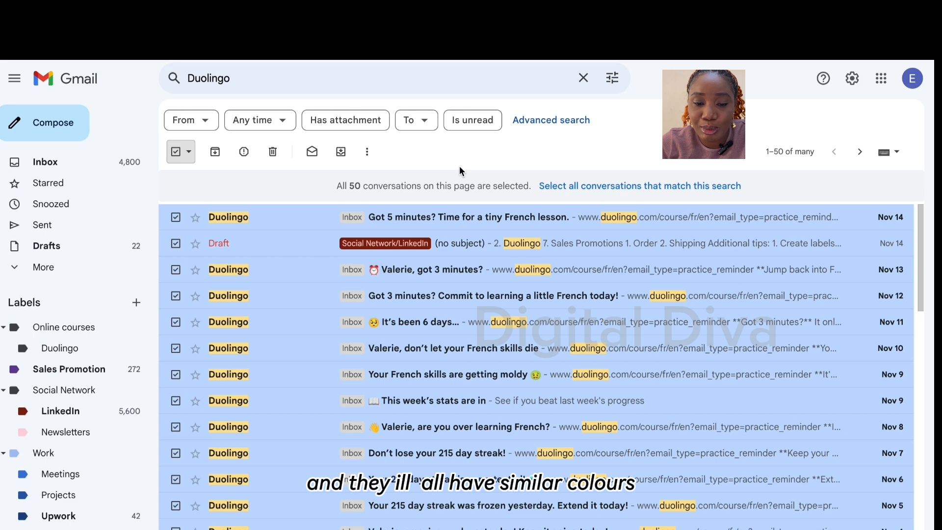
pyautogui.click(558, 190)
# - Apply the Online courses/Duolingo label to all selected conversations and confirm the bulk action
pyautogui.click(367, 151)
pyautogui.moveTo(490, 201)
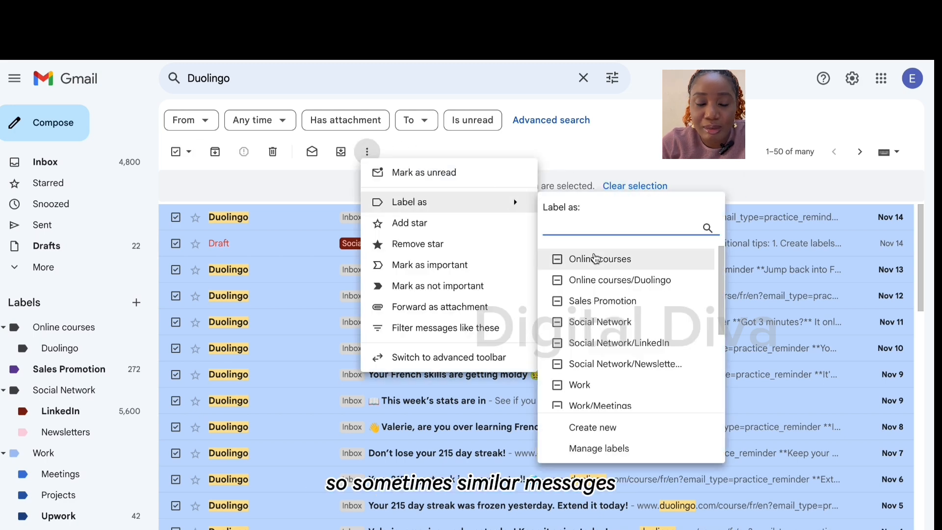
pyautogui.click(600, 280)
pyautogui.click(596, 429)
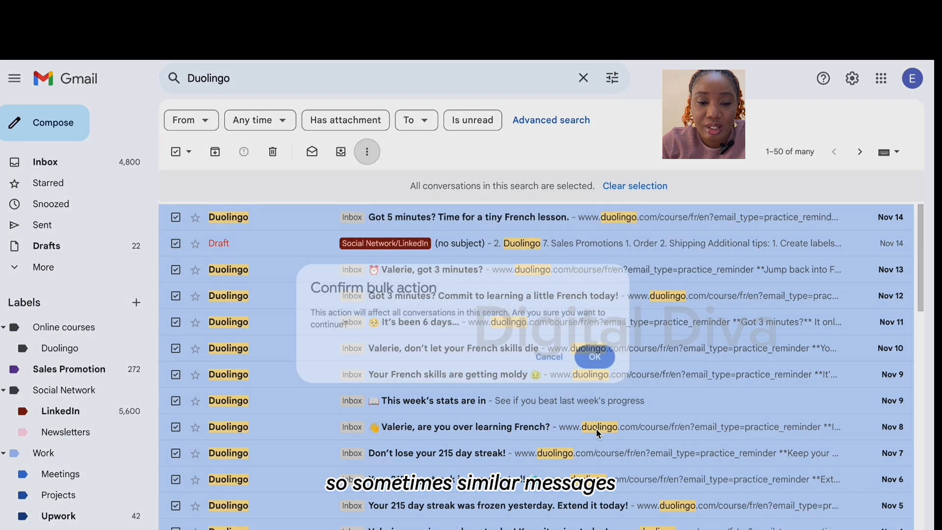
pyautogui.click(611, 361)
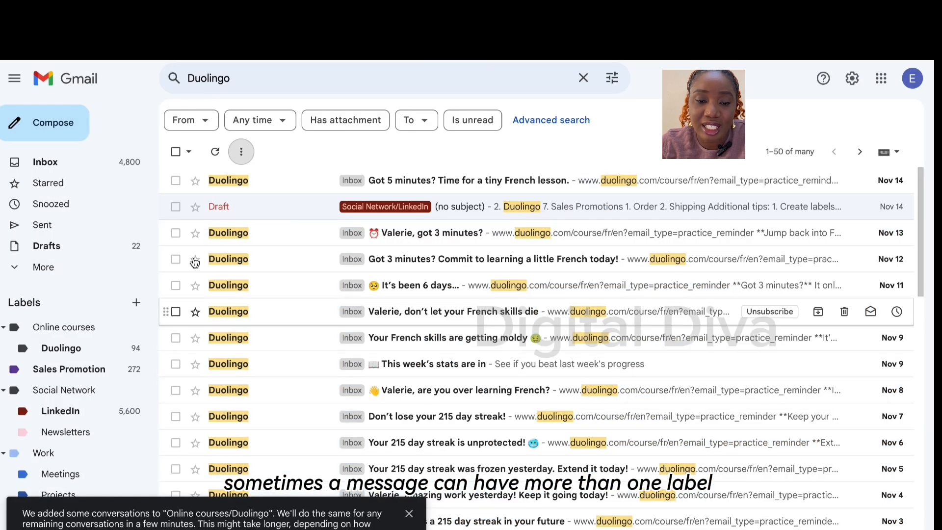
# - Return to the inbox and set the color of the Duolingo label under Online courses to green
pyautogui.click(89, 162)
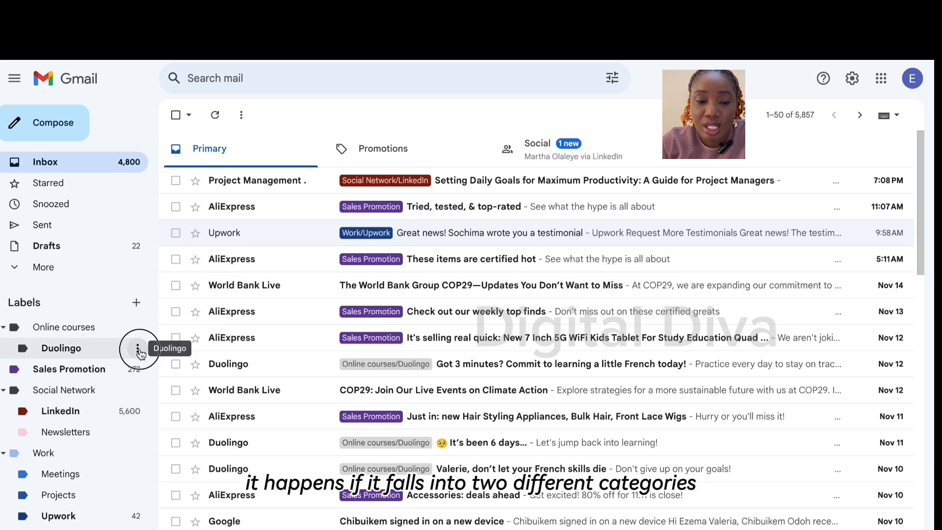
pyautogui.click(137, 349)
pyautogui.moveTo(233, 382)
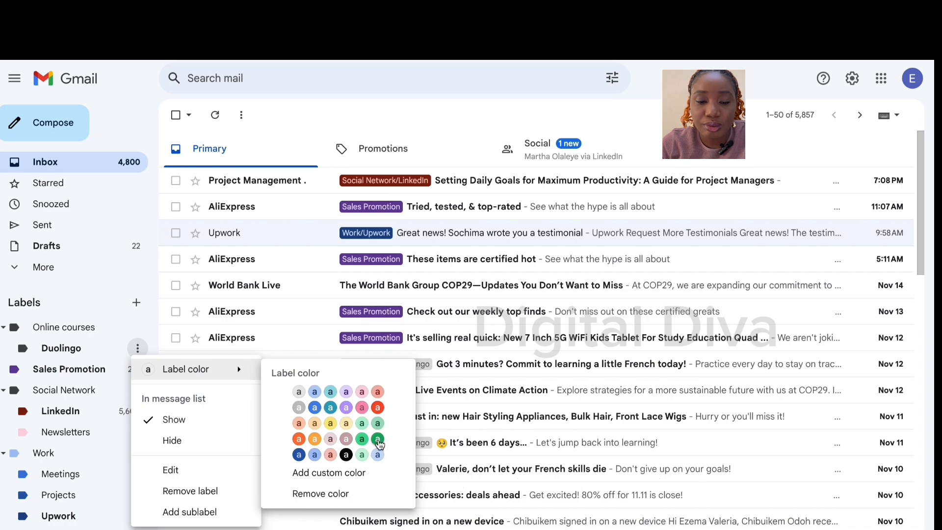
pyautogui.click(332, 408)
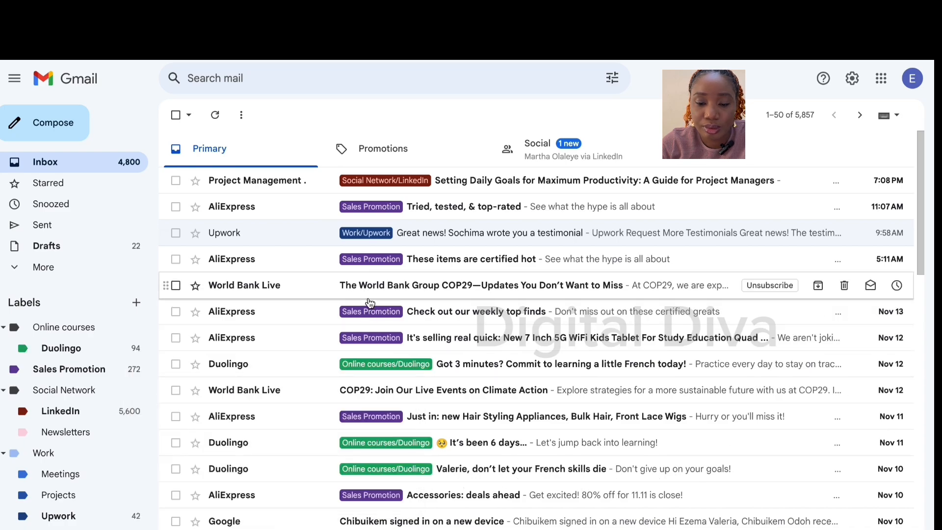
pyautogui.scroll(-15, 370, 314)
pyautogui.scroll(15, 371, 303)
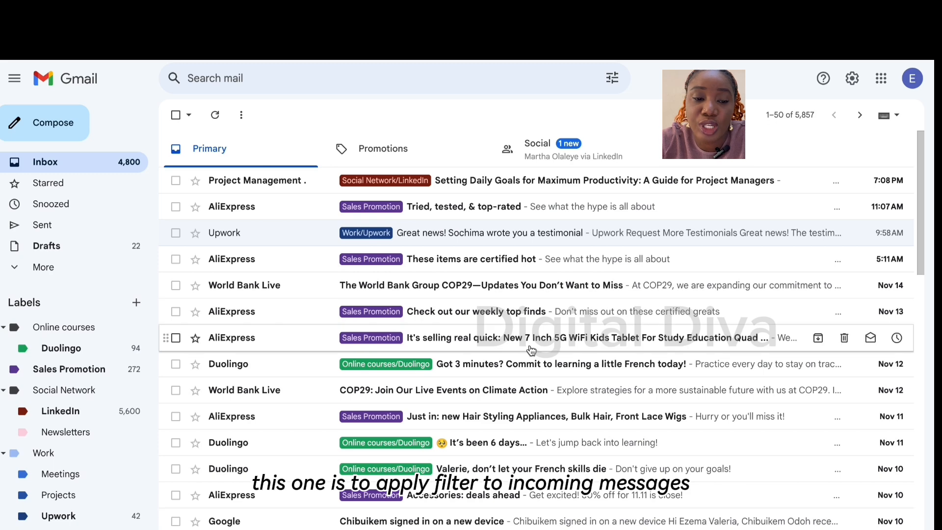
# - Go to the Filters and Blocked Addresses settings and open the filter with subject Work for editing
pyautogui.click(853, 81)
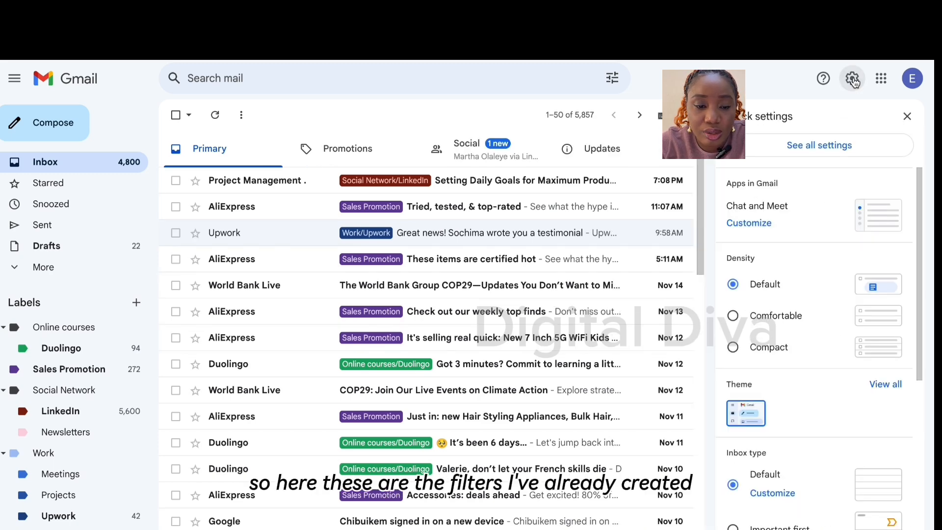
pyautogui.click(823, 147)
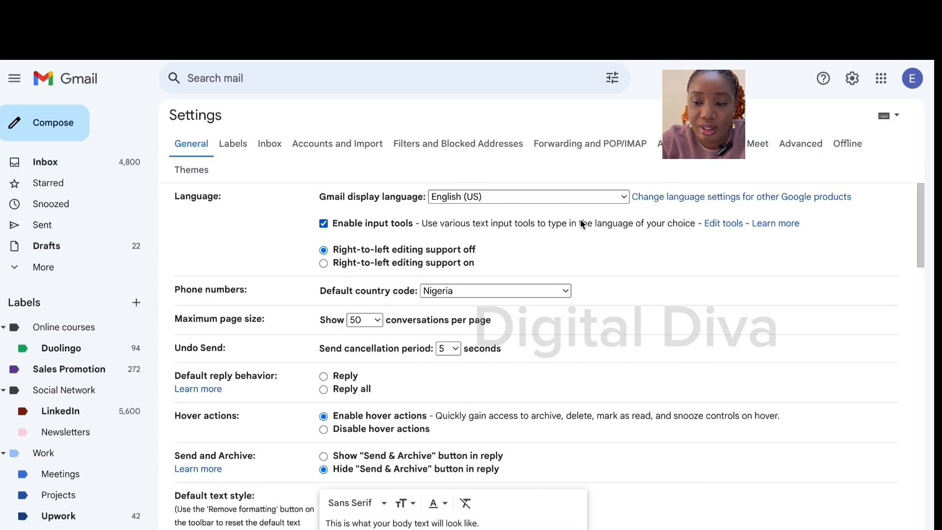
pyautogui.click(458, 145)
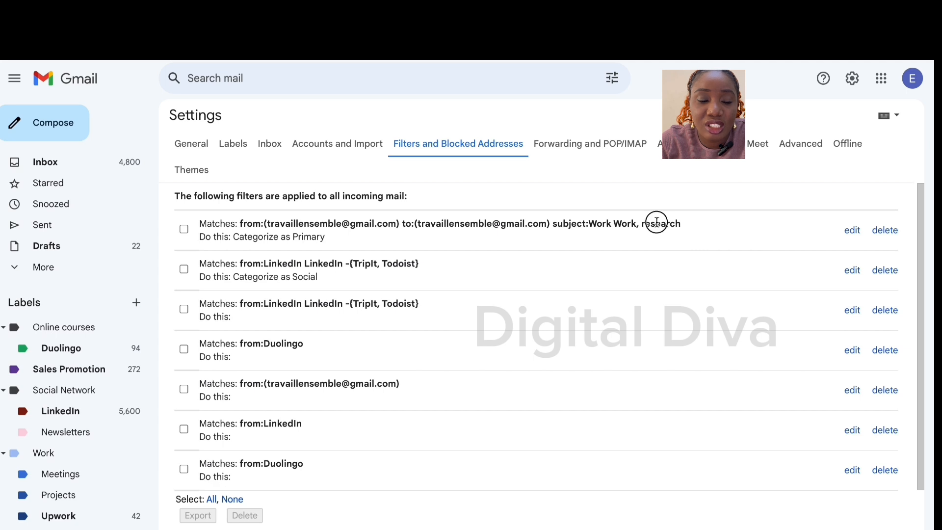
pyautogui.click(853, 231)
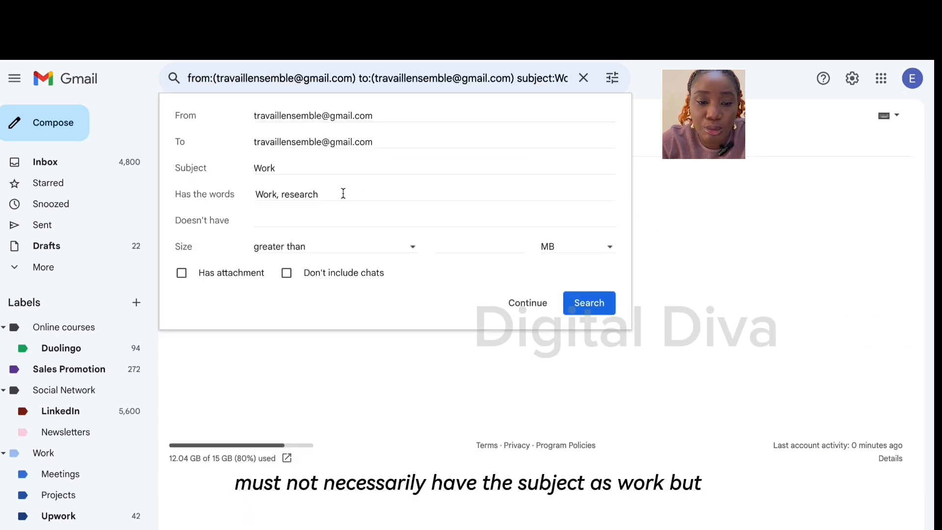
# - Clear the Subject criterion of the filter and continue to its actions
pyautogui.click(322, 171)
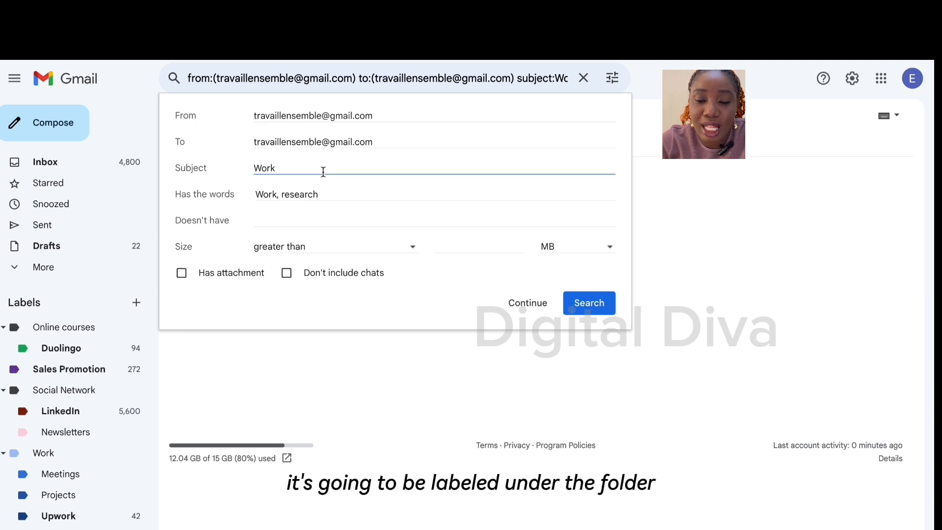
pyautogui.press('BackSpace')
pyautogui.press('BackSpace')
pyautogui.press('BackSpace')
pyautogui.press('BackSpace')
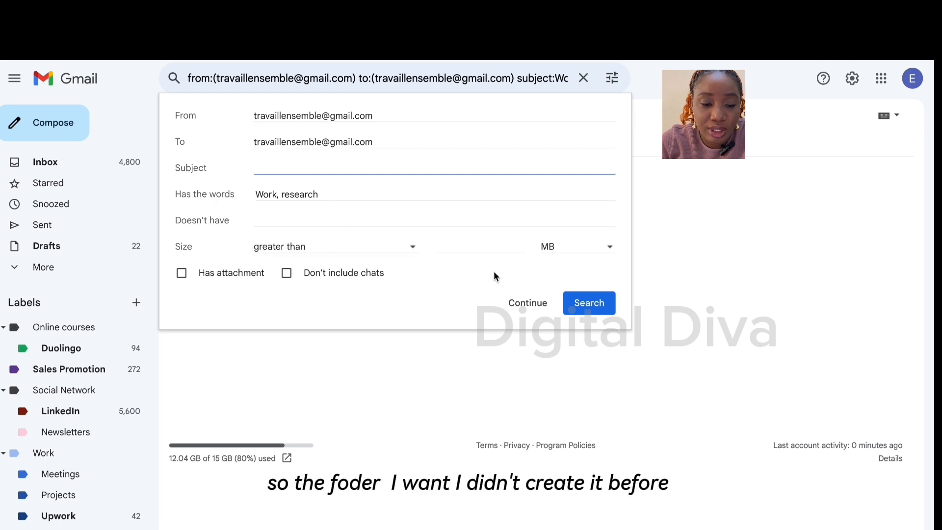
pyautogui.click(546, 304)
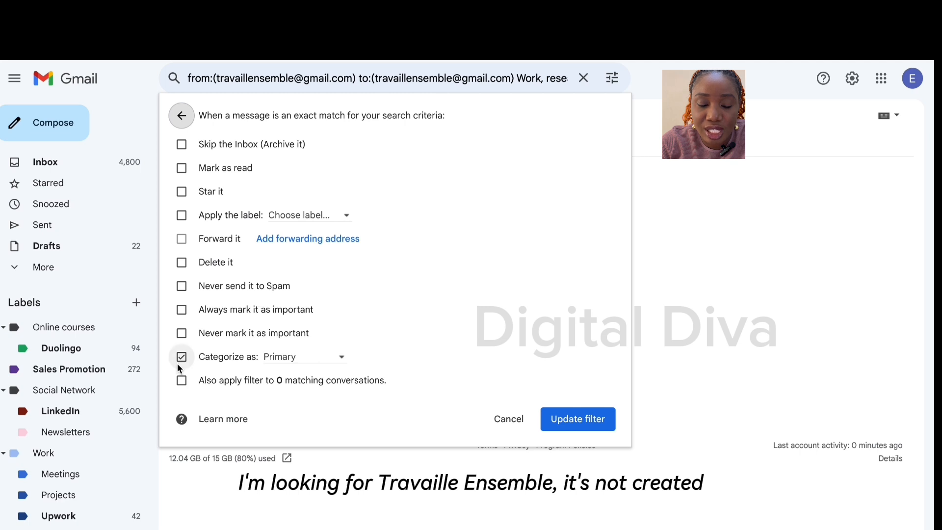
# - Create a new label named Travaille Ensemble as the label the filter applies, and update the filter
pyautogui.click(341, 214)
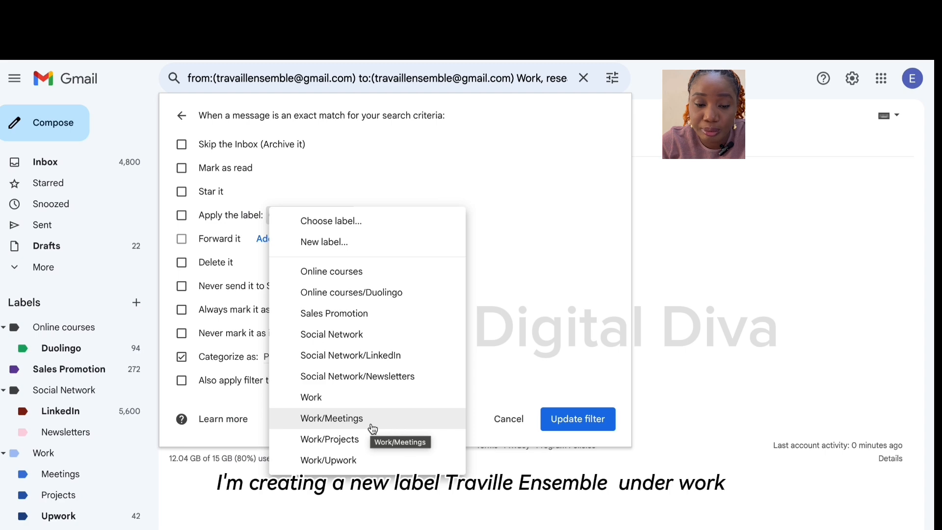
pyautogui.click(370, 243)
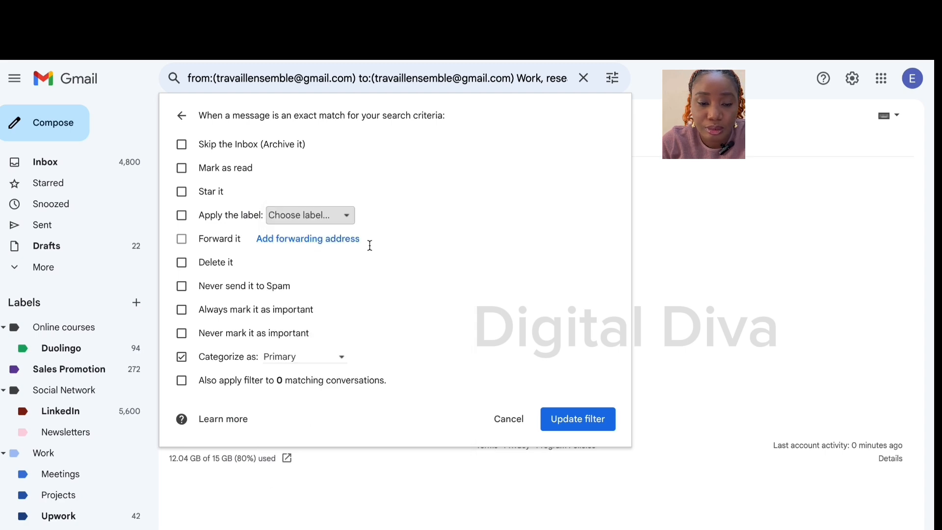
pyautogui.write('Trava')
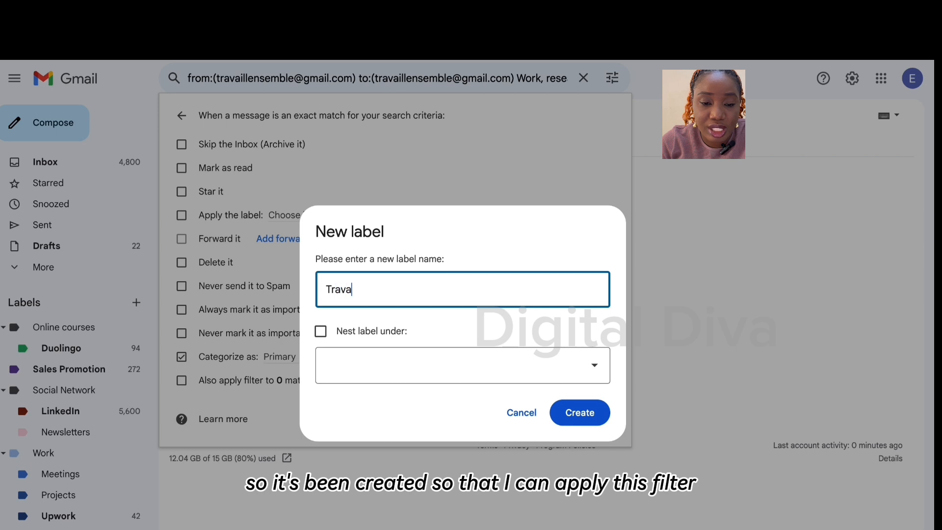
pyautogui.write('ille Ensemble')
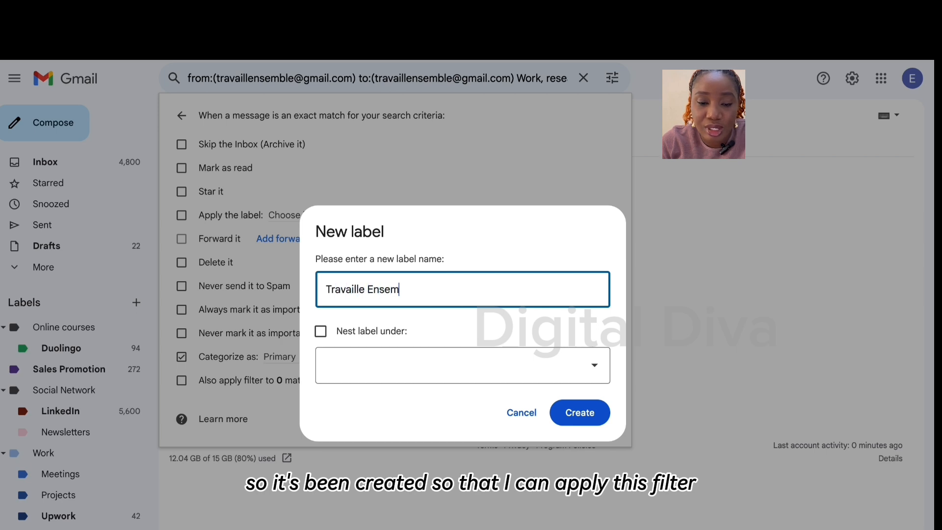
pyautogui.click(581, 413)
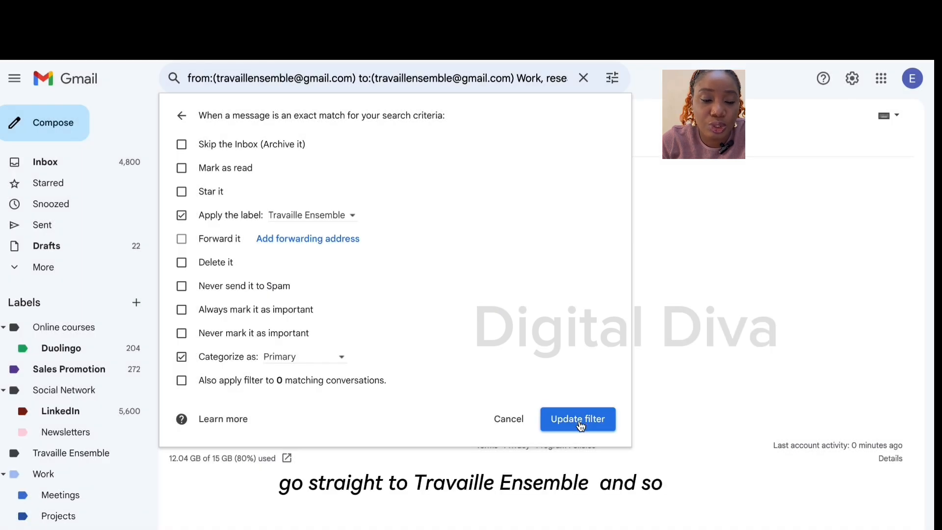
pyautogui.click(581, 421)
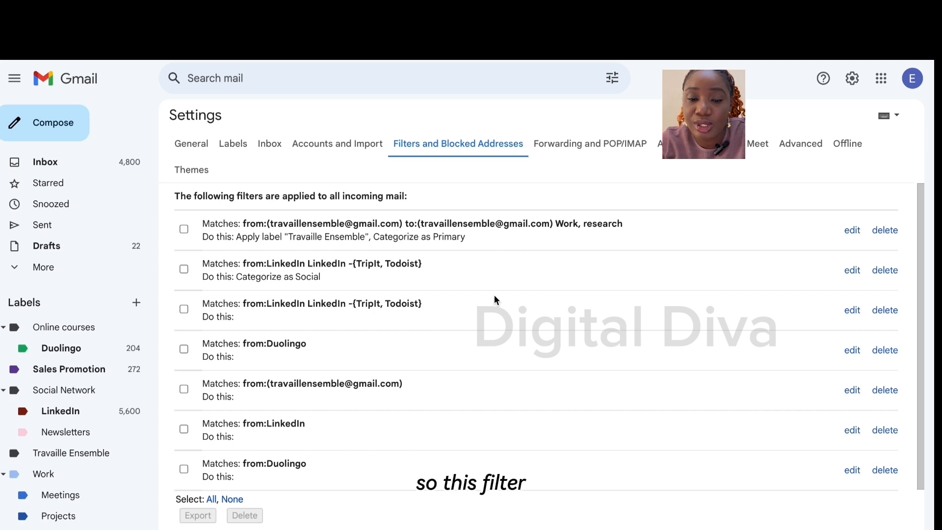
# - Create a new filter for mail from LinkedIn that applies the Social Network/LinkedIn label
pyautogui.click(184, 229)
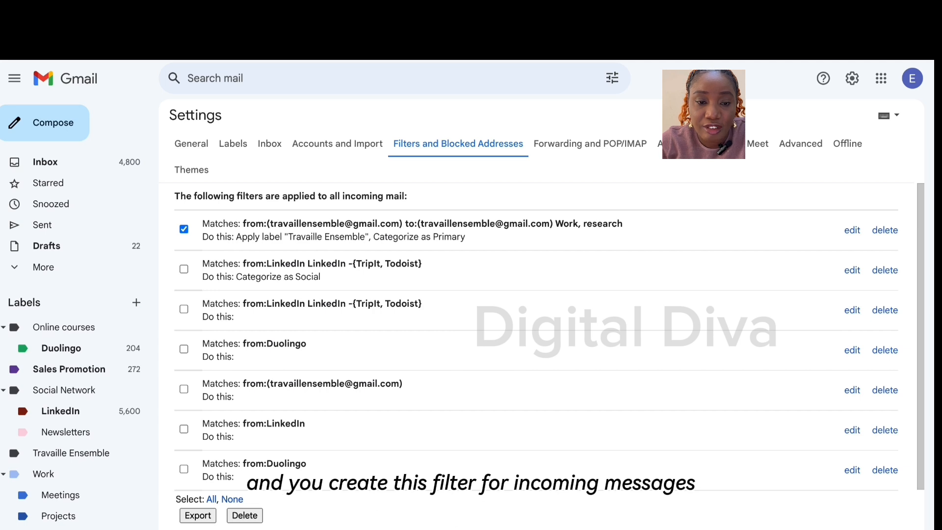
pyautogui.click(501, 529)
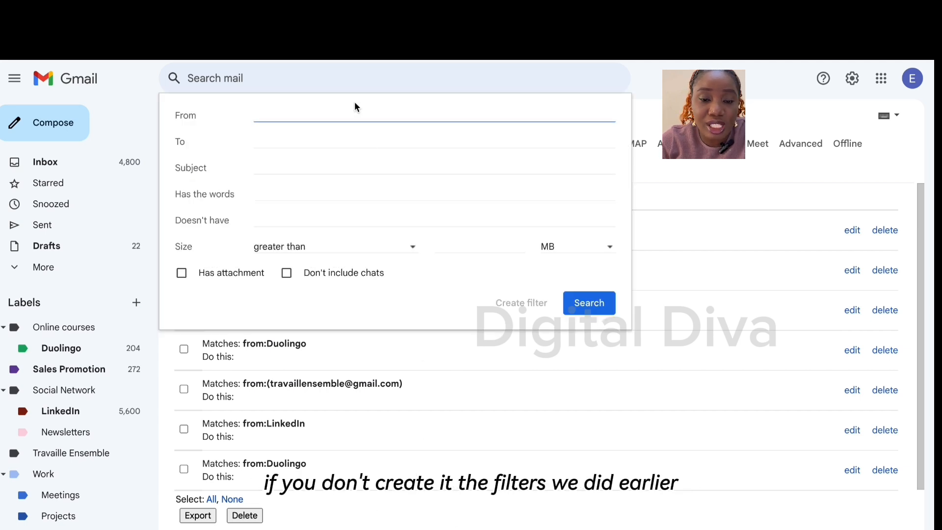
pyautogui.write('Li')
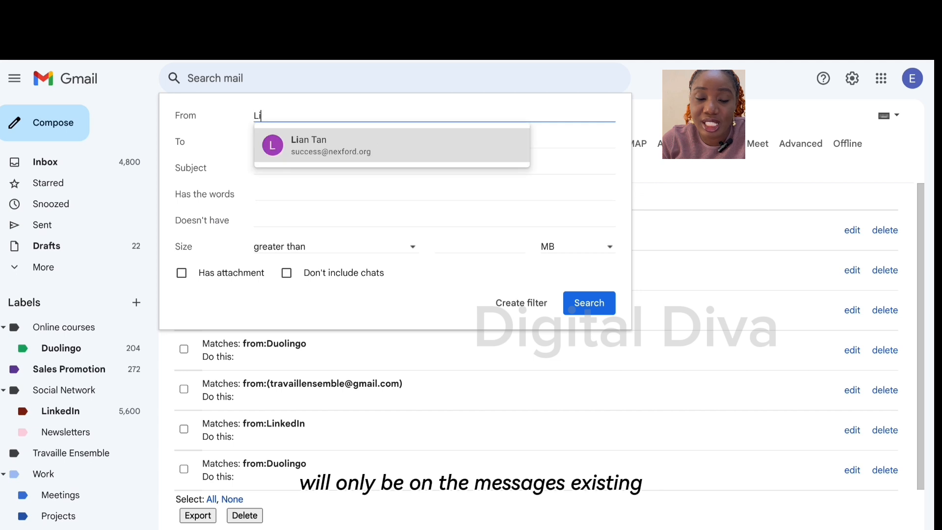
pyautogui.write('nkedIn')
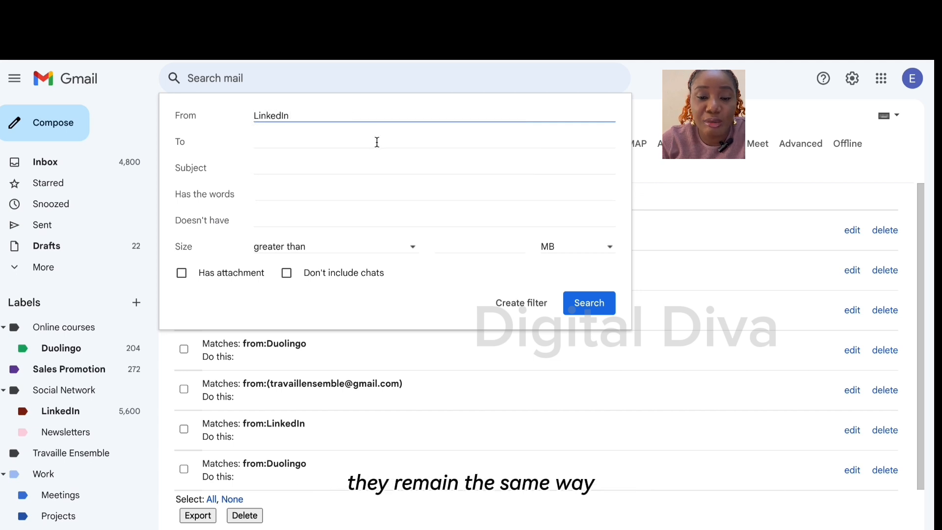
pyautogui.click(522, 303)
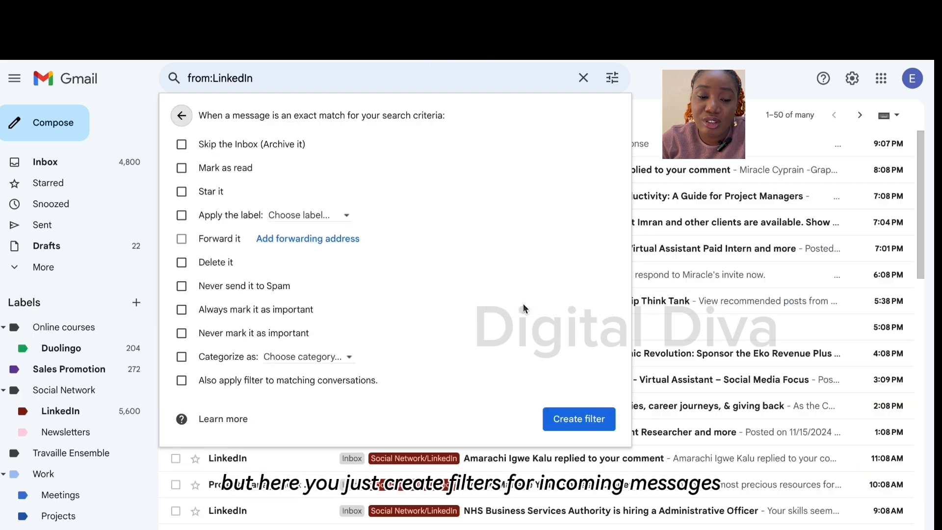
pyautogui.click(344, 217)
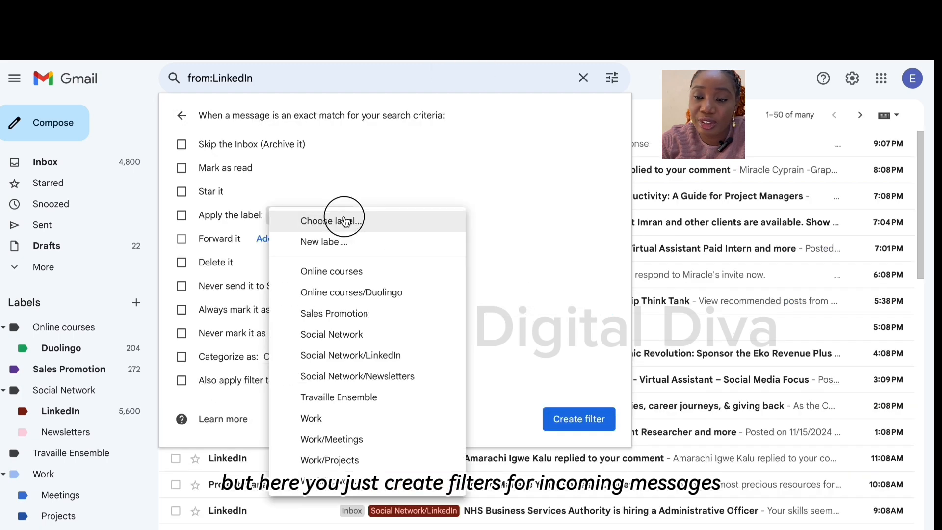
pyautogui.click(350, 354)
pyautogui.click(579, 420)
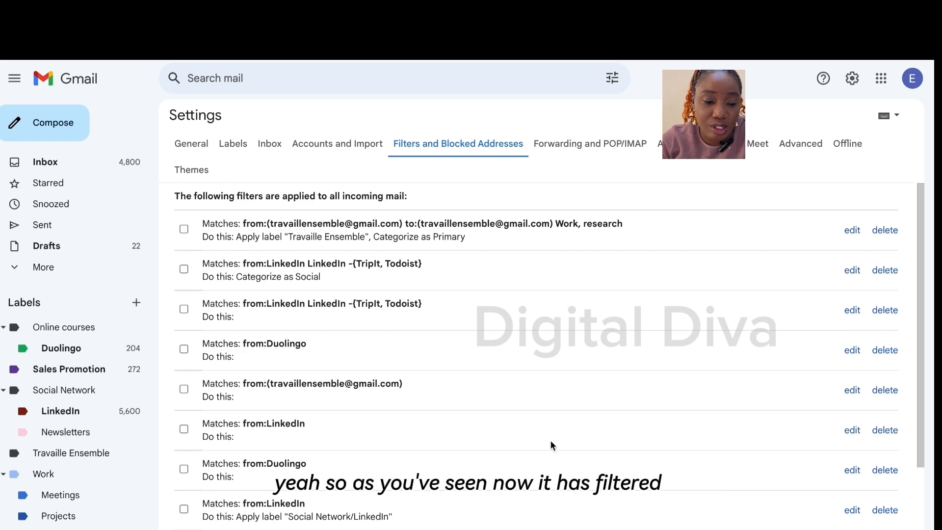
pyautogui.scroll(-3, 376, 521)
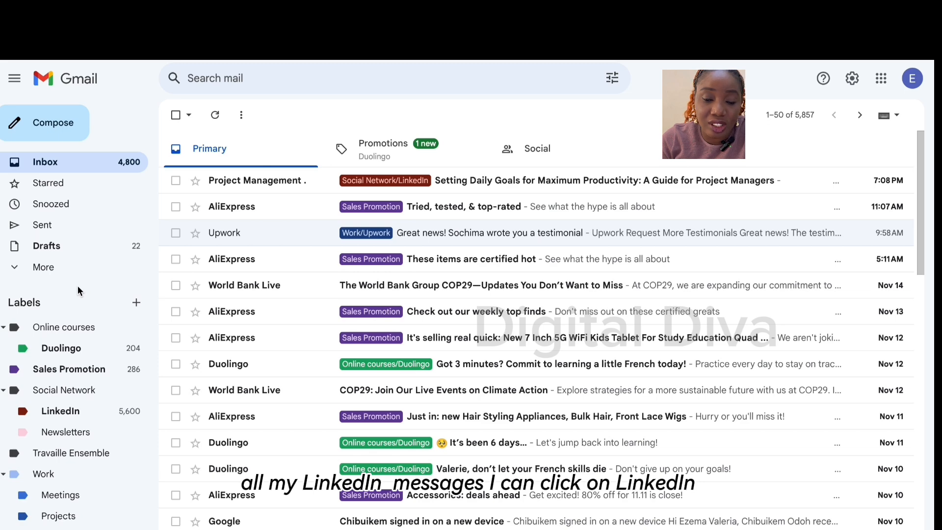
# - Open the LinkedIn label under Social Network, select all conversations on the page and look through them
pyautogui.click(109, 409)
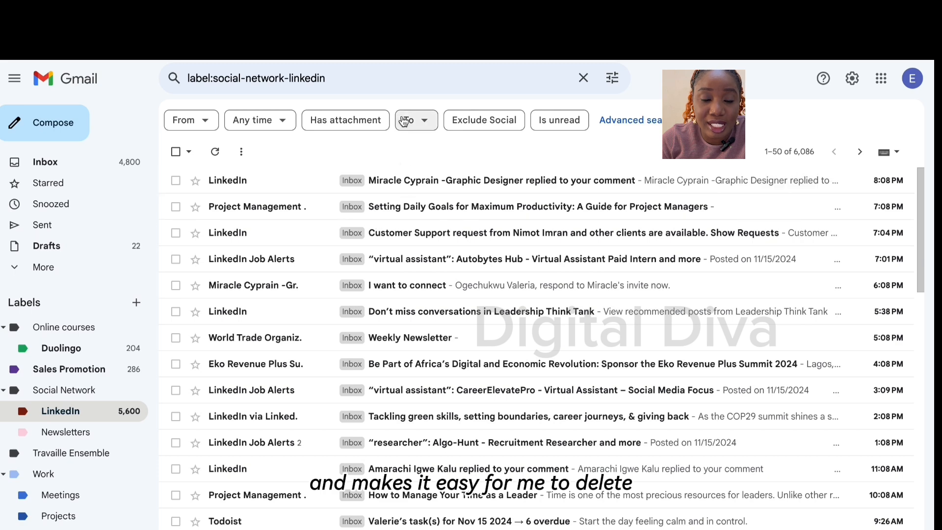
pyautogui.click(175, 152)
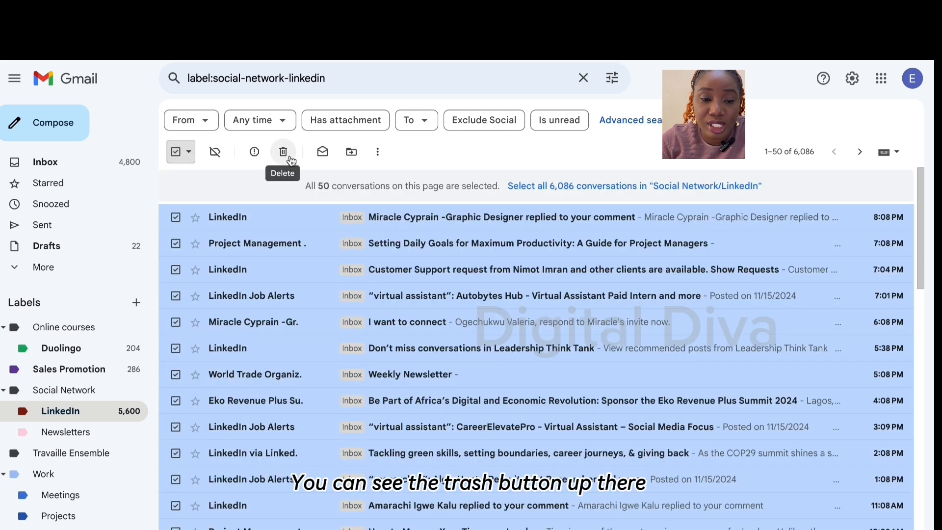
pyautogui.scroll(-4, 300, 258)
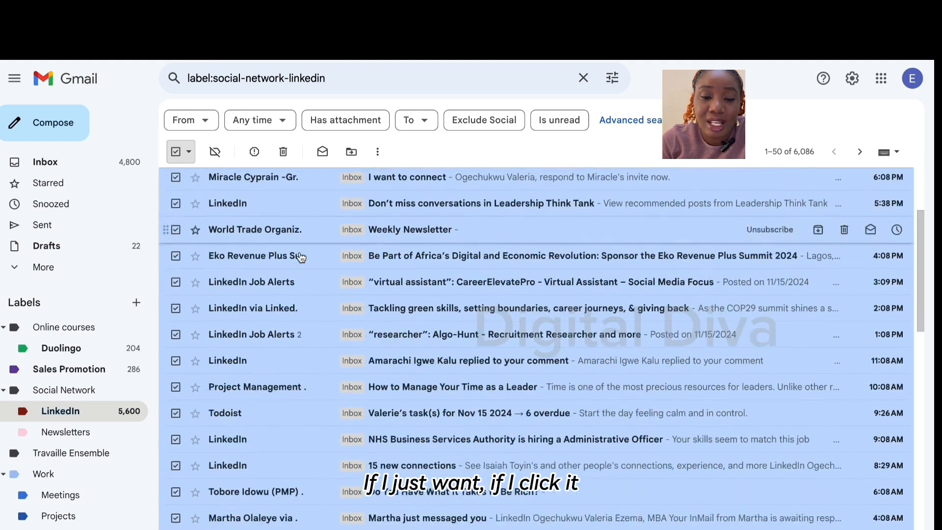
pyautogui.scroll(-8, 301, 258)
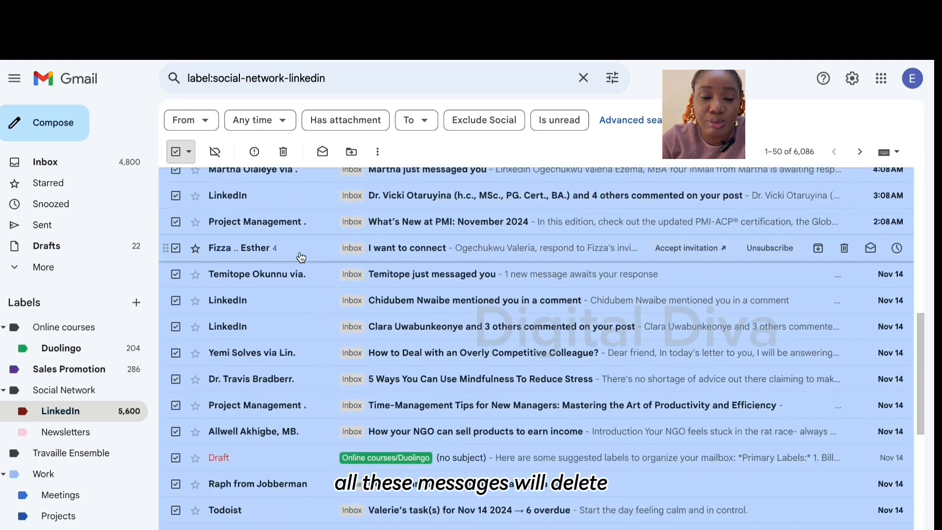
pyautogui.scroll(-8, 300, 258)
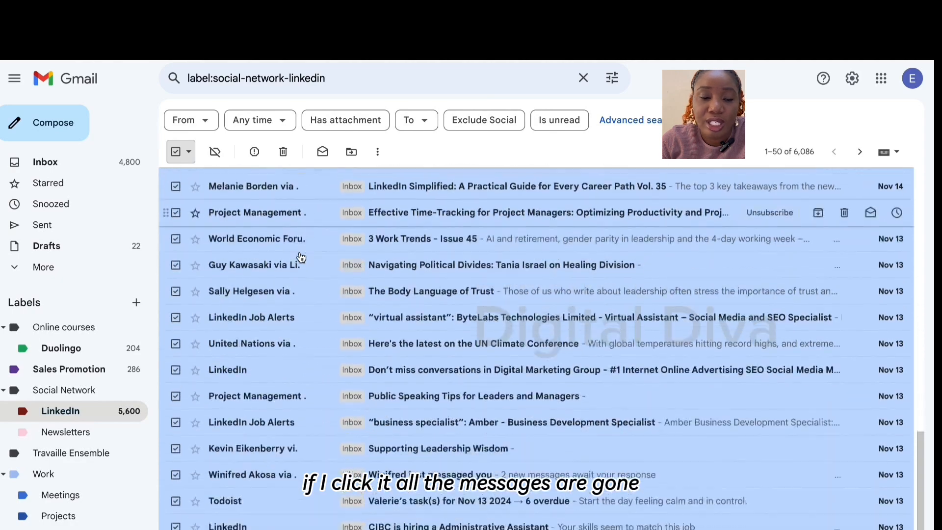
pyautogui.scroll(20, 301, 258)
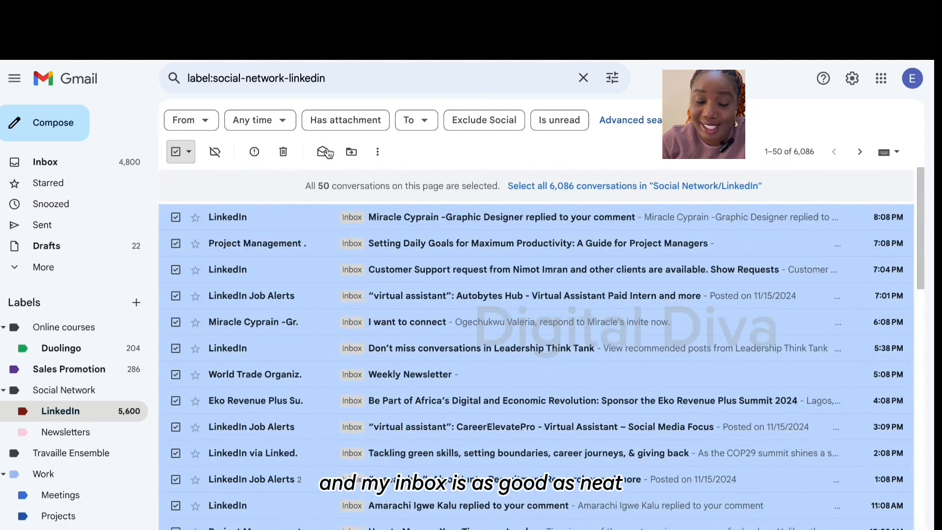